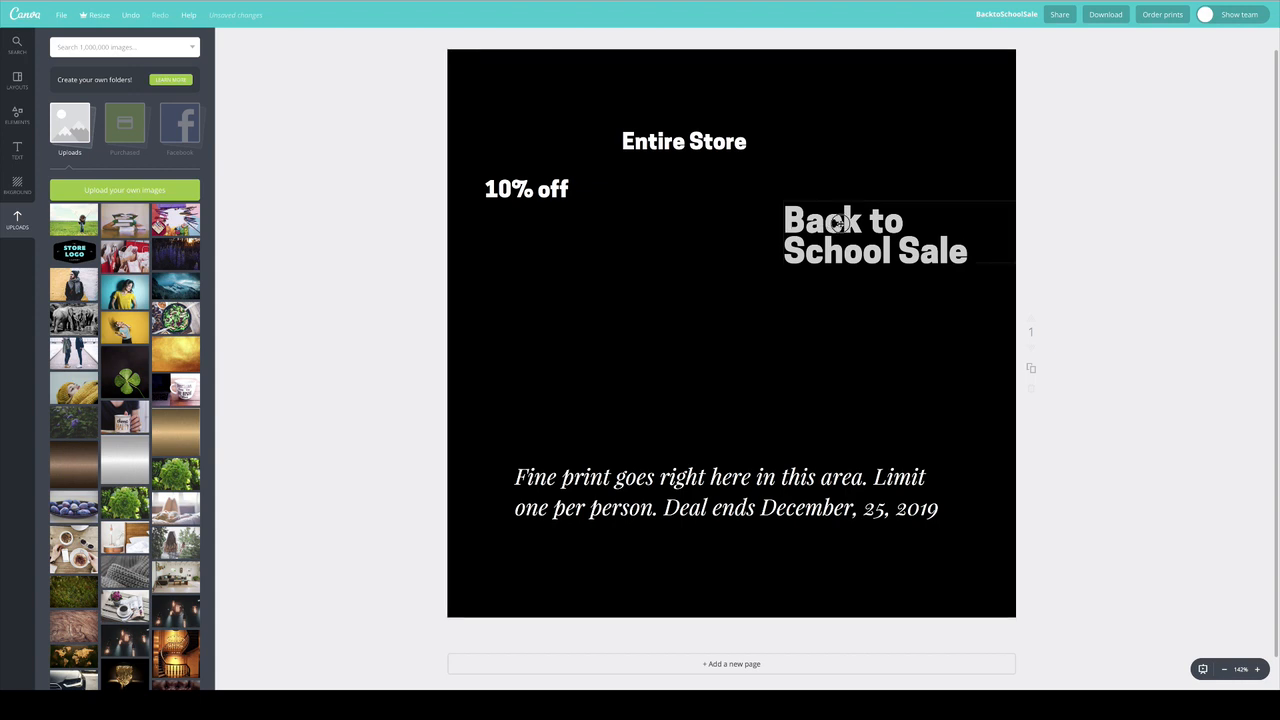
- Move the "Back to School Sale" headline to the design's upper-left corner and stack "10% off" above "Entire Store" mid-canvas
{"action": "left_click_drag", "start_coordinate": [843, 222], "coordinate": [537, 87]}
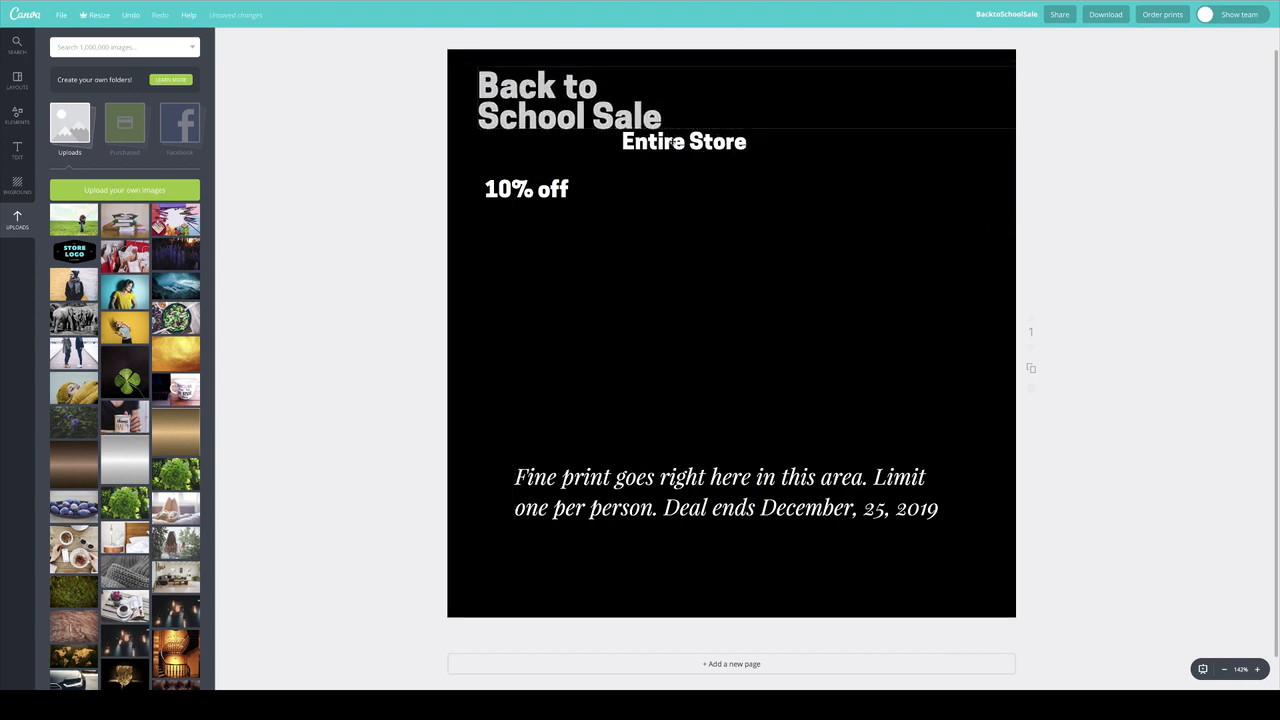
{"action": "left_click_drag", "start_coordinate": [723, 143], "coordinate": [709, 316]}
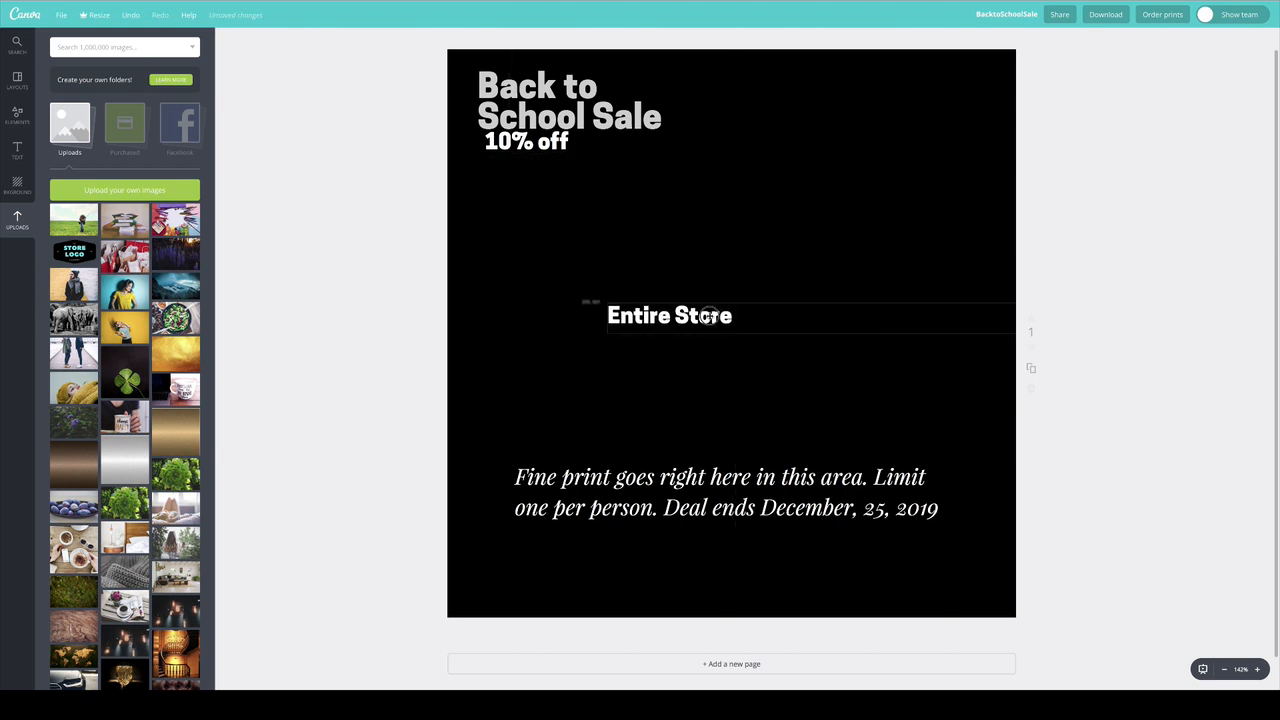
{"action": "left_click_drag", "start_coordinate": [544, 143], "coordinate": [652, 268]}
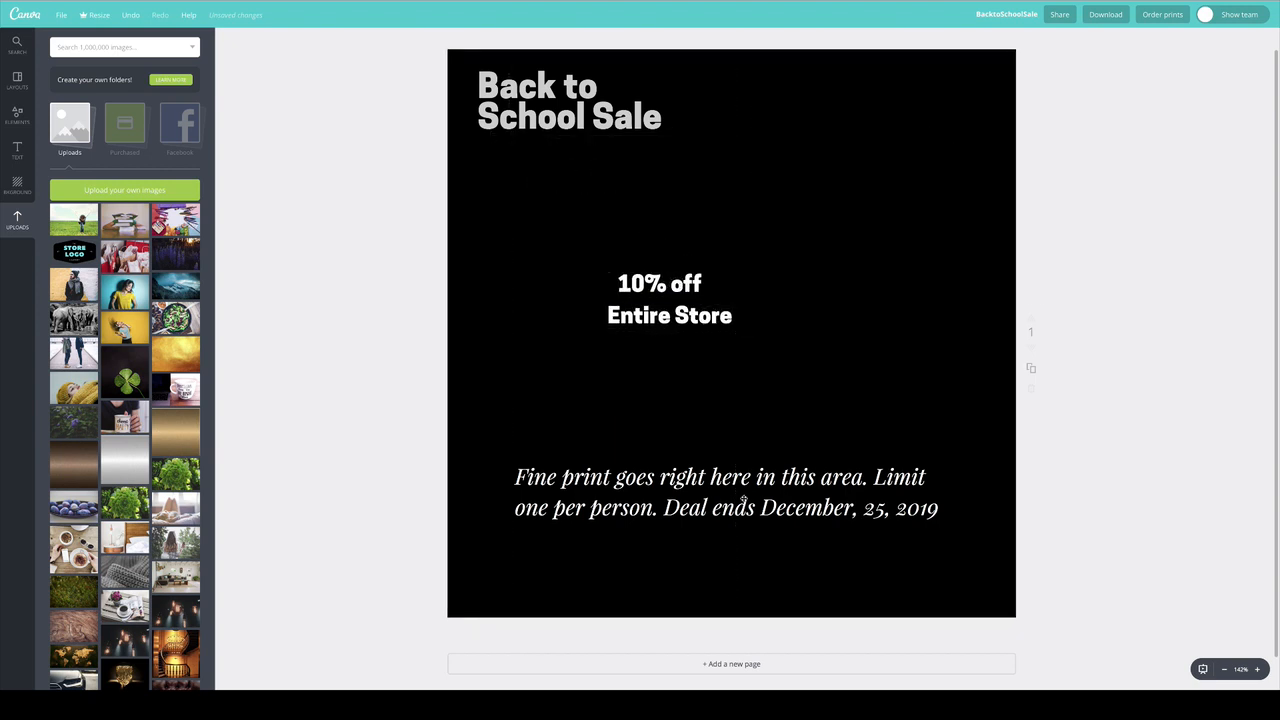
- Reduce the fine print text to font size 10 and place it along the design's lower edge
{"action": "left_click_drag", "start_coordinate": [742, 494], "coordinate": [730, 573]}
{"action": "double_click", "coordinate": [530, 560]}
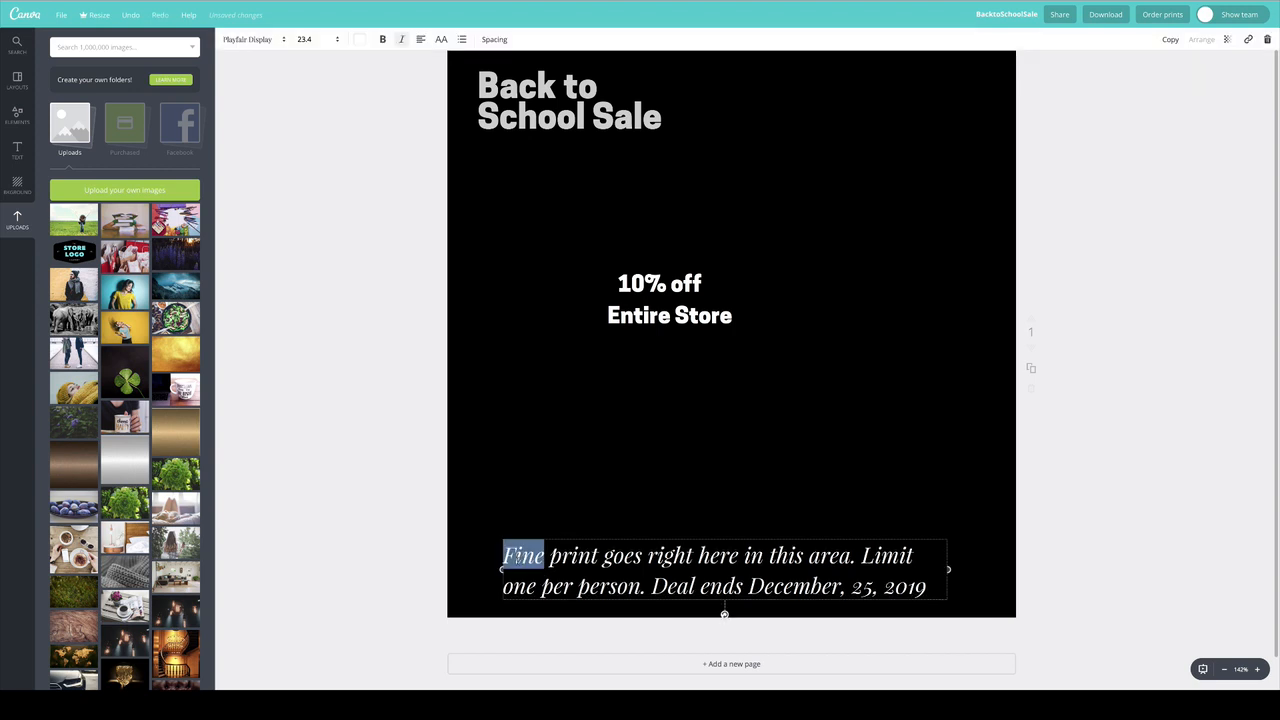
{"action": "left_click_drag", "start_coordinate": [503, 555], "coordinate": [1066, 600]}
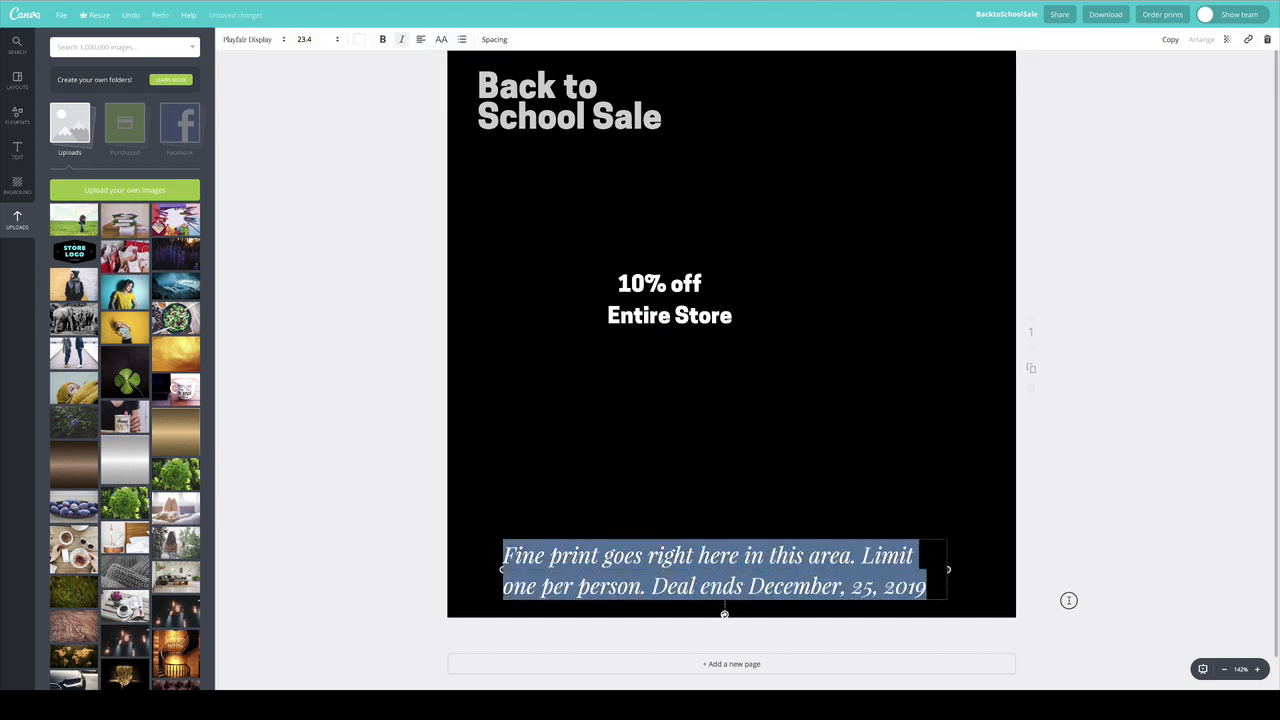
{"action": "left_click", "coordinate": [304, 39]}
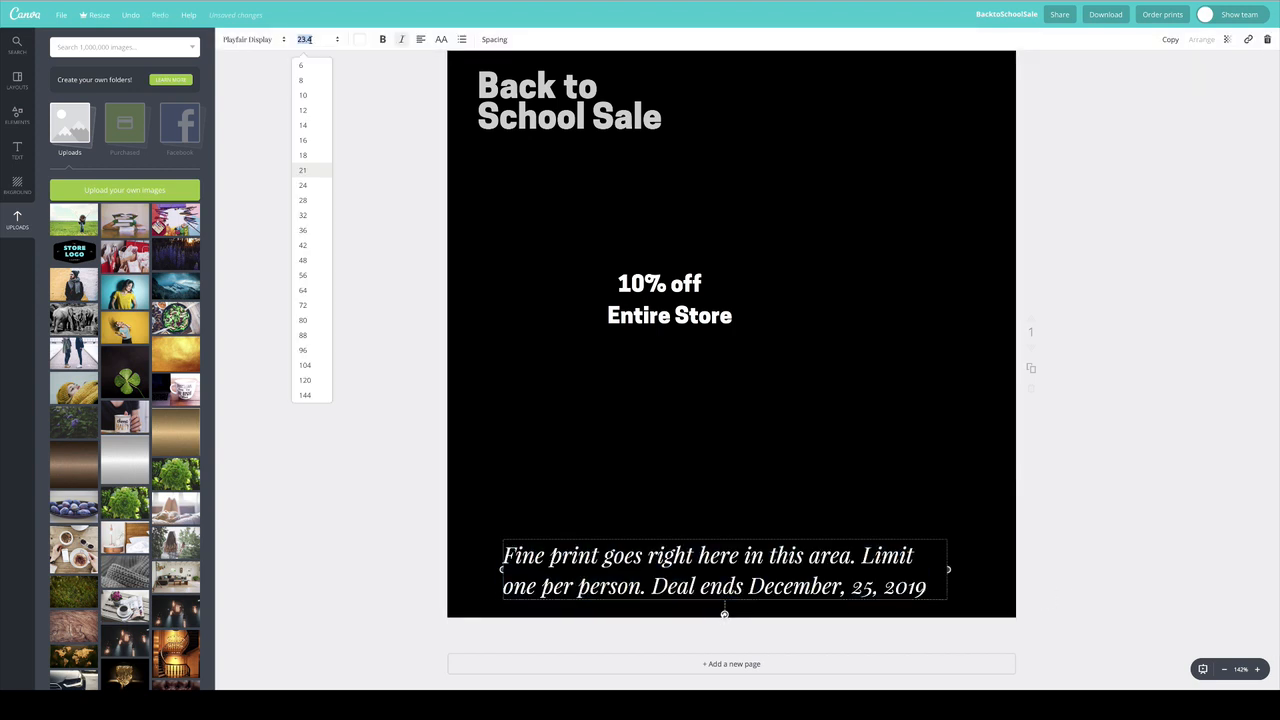
{"action": "left_click", "coordinate": [306, 94]}
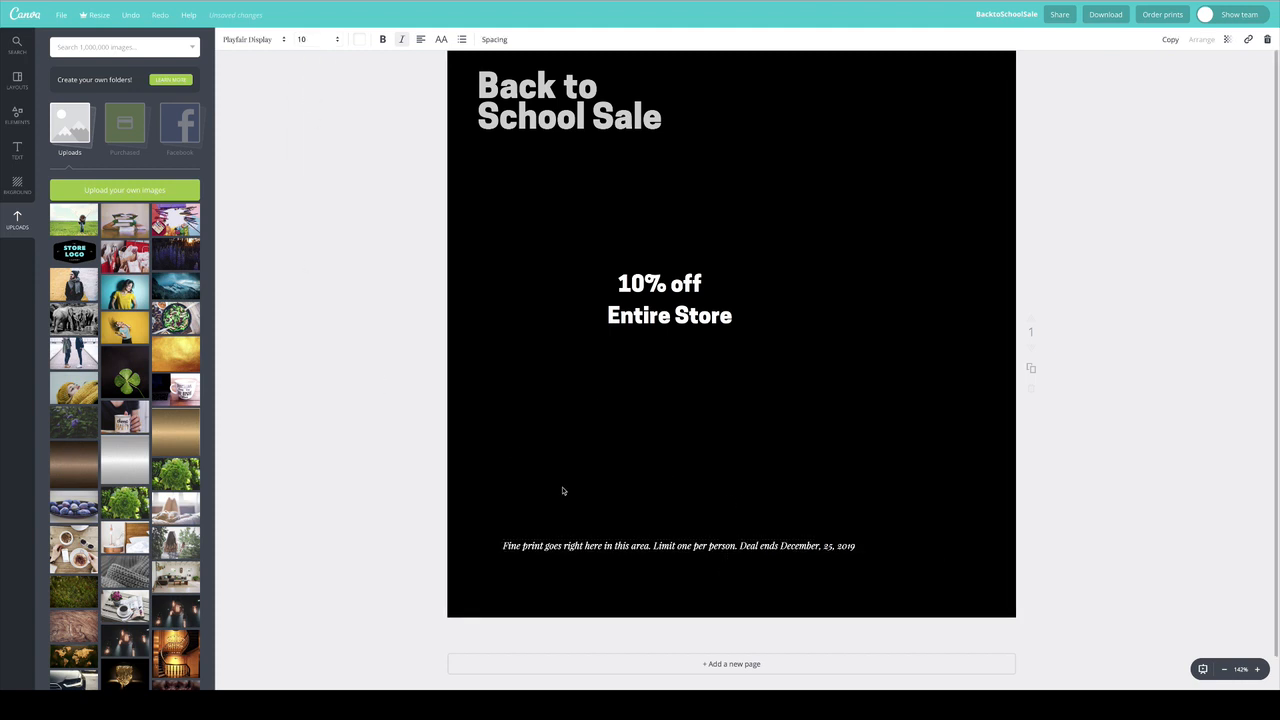
{"action": "left_click_drag", "start_coordinate": [703, 556], "coordinate": [674, 612]}
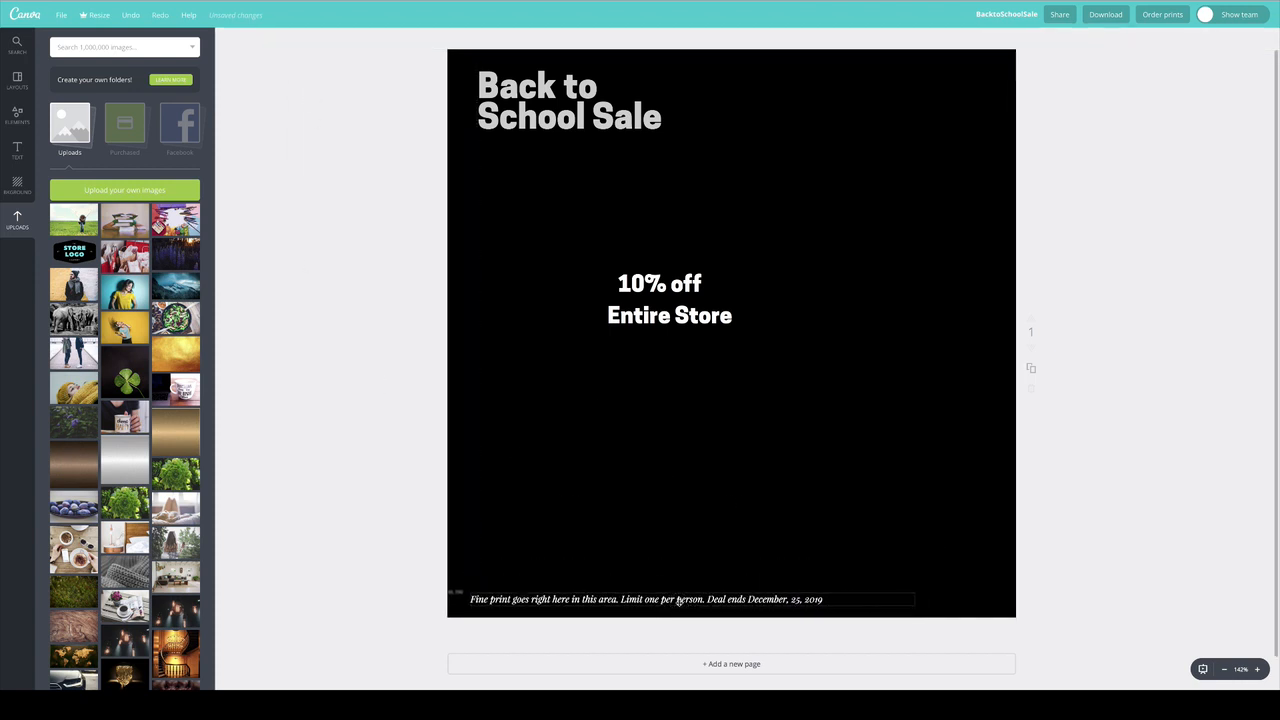
- Enlarge the "Back to School Sale" headline, trying font sizes 120 and 104 before settling on 96
{"action": "left_click", "coordinate": [593, 128]}
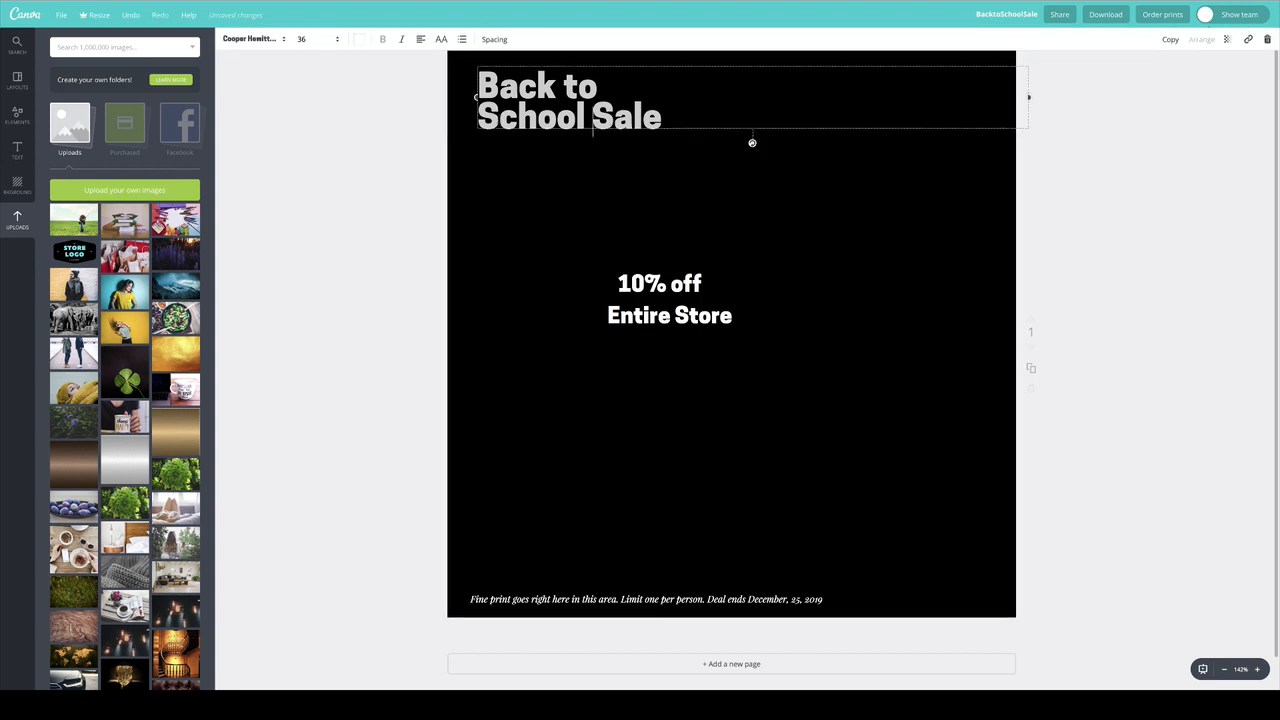
{"action": "key", "text": "ctrl+a"}
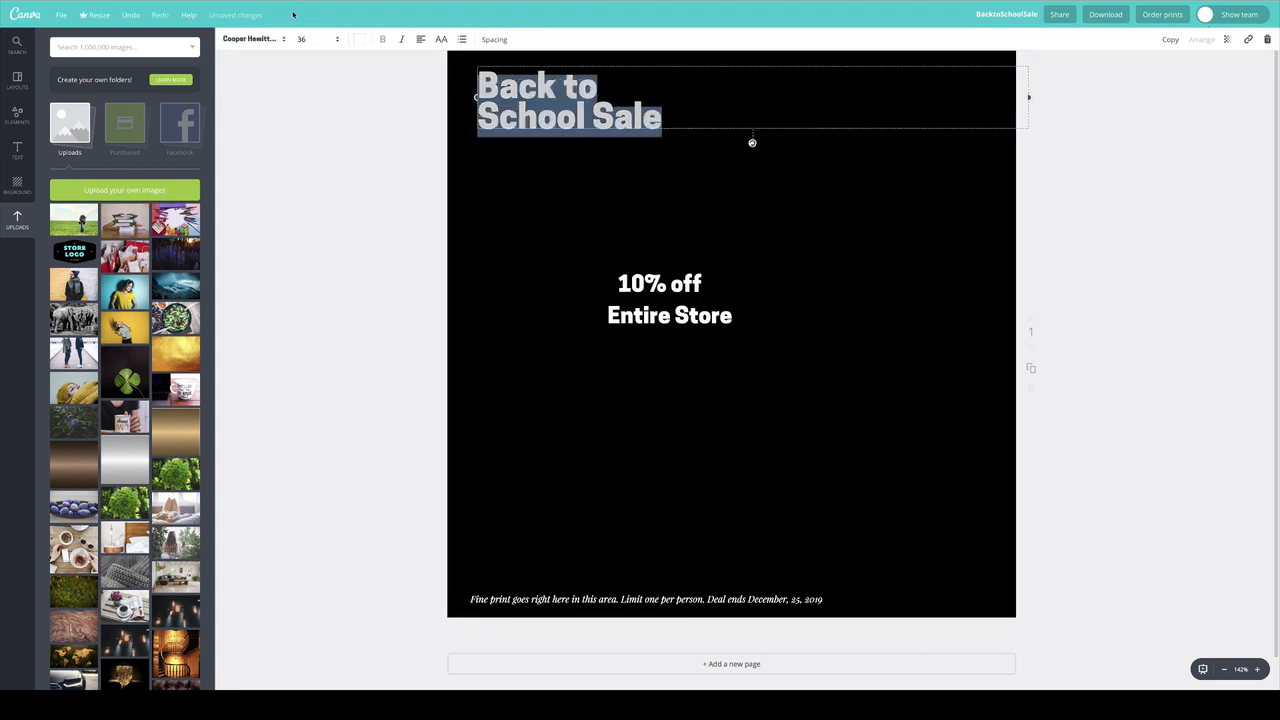
{"action": "left_click", "coordinate": [318, 38]}
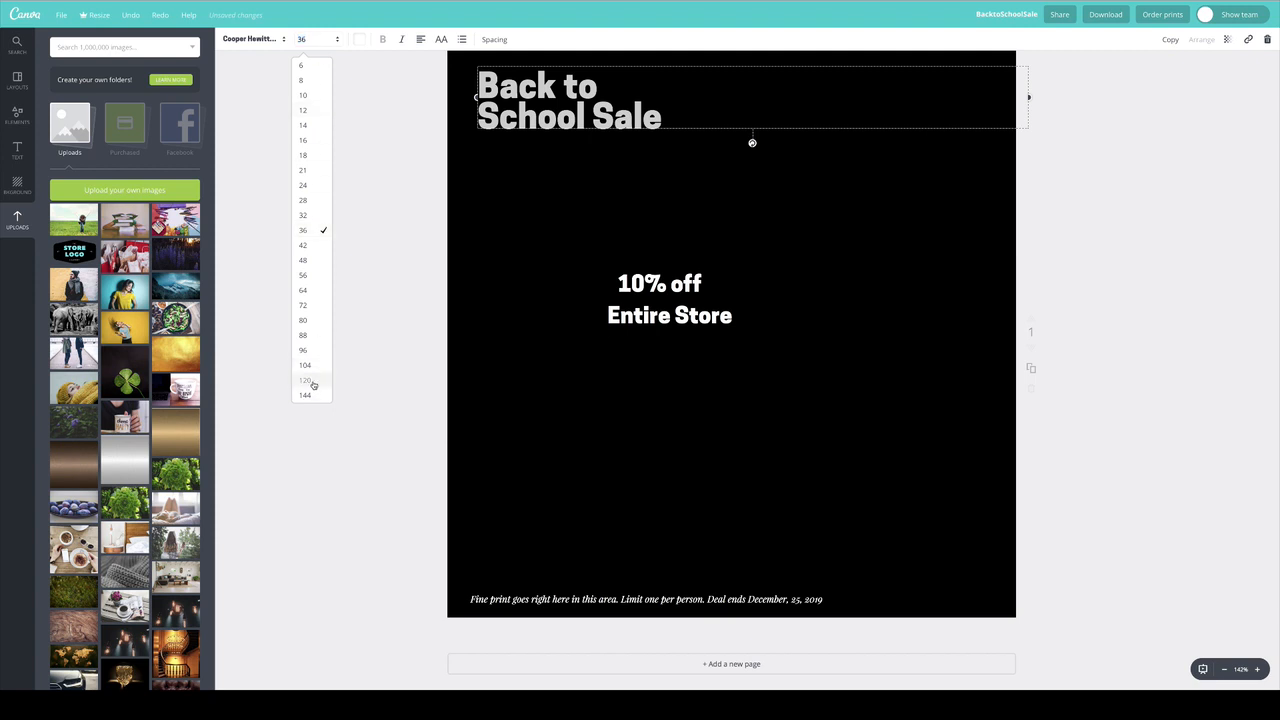
{"action": "left_click", "coordinate": [313, 382]}
{"action": "left_click", "coordinate": [305, 38]}
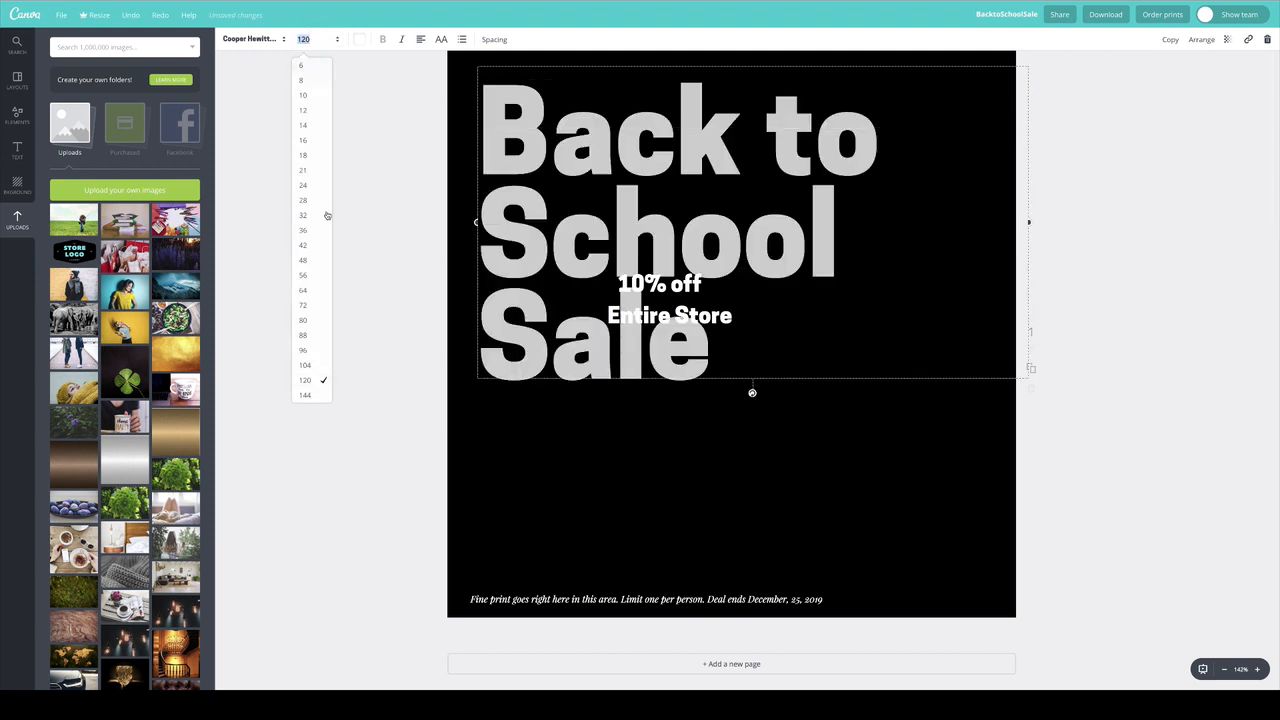
{"action": "left_click", "coordinate": [305, 365]}
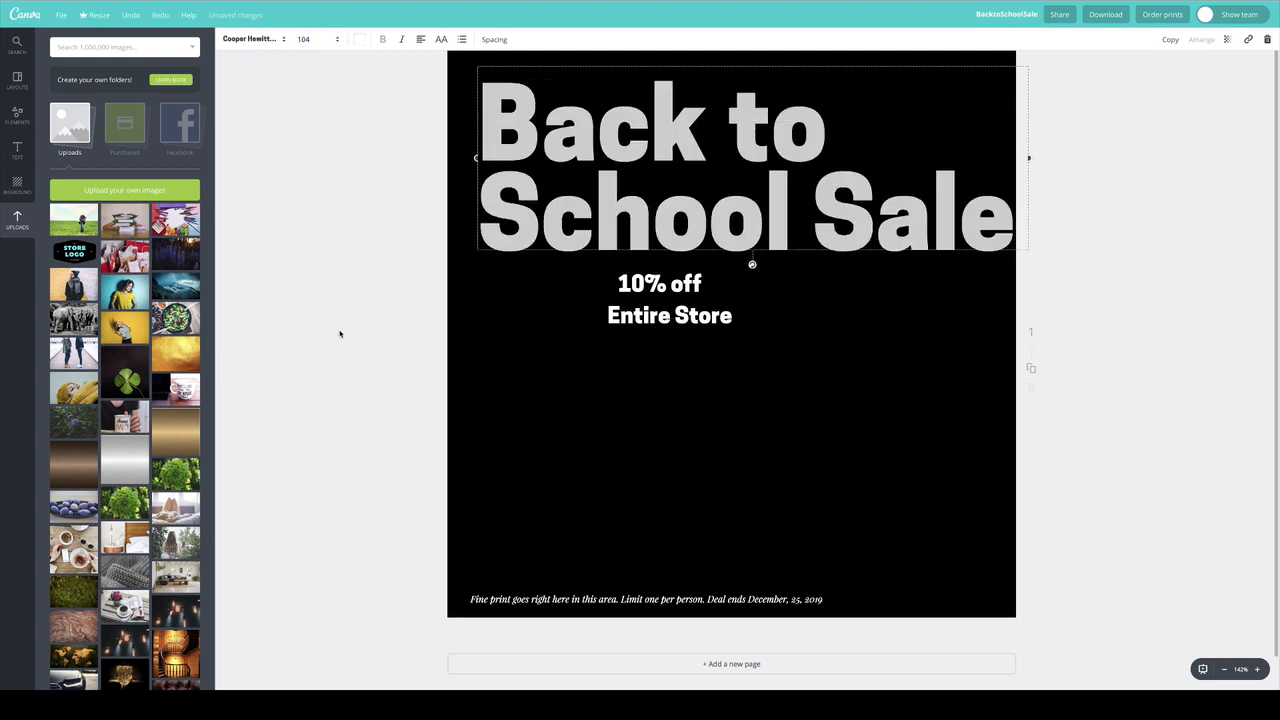
{"action": "left_click", "coordinate": [305, 38]}
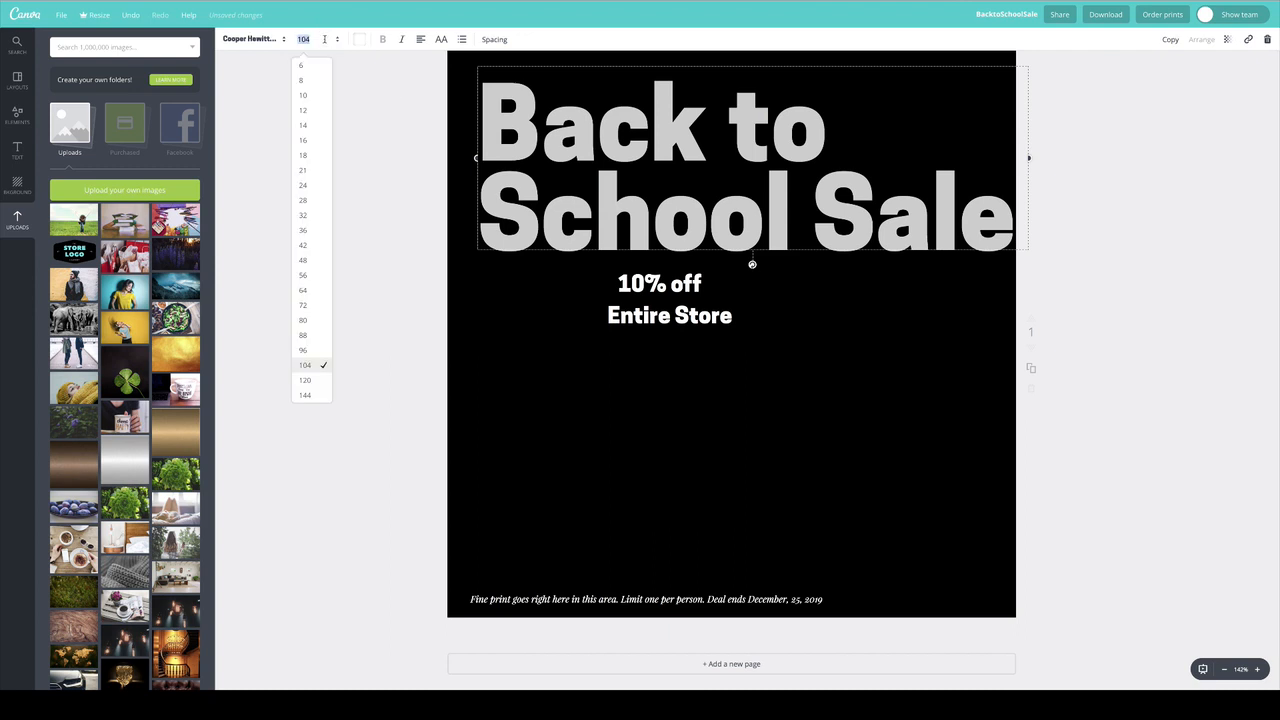
{"action": "left_click", "coordinate": [318, 350]}
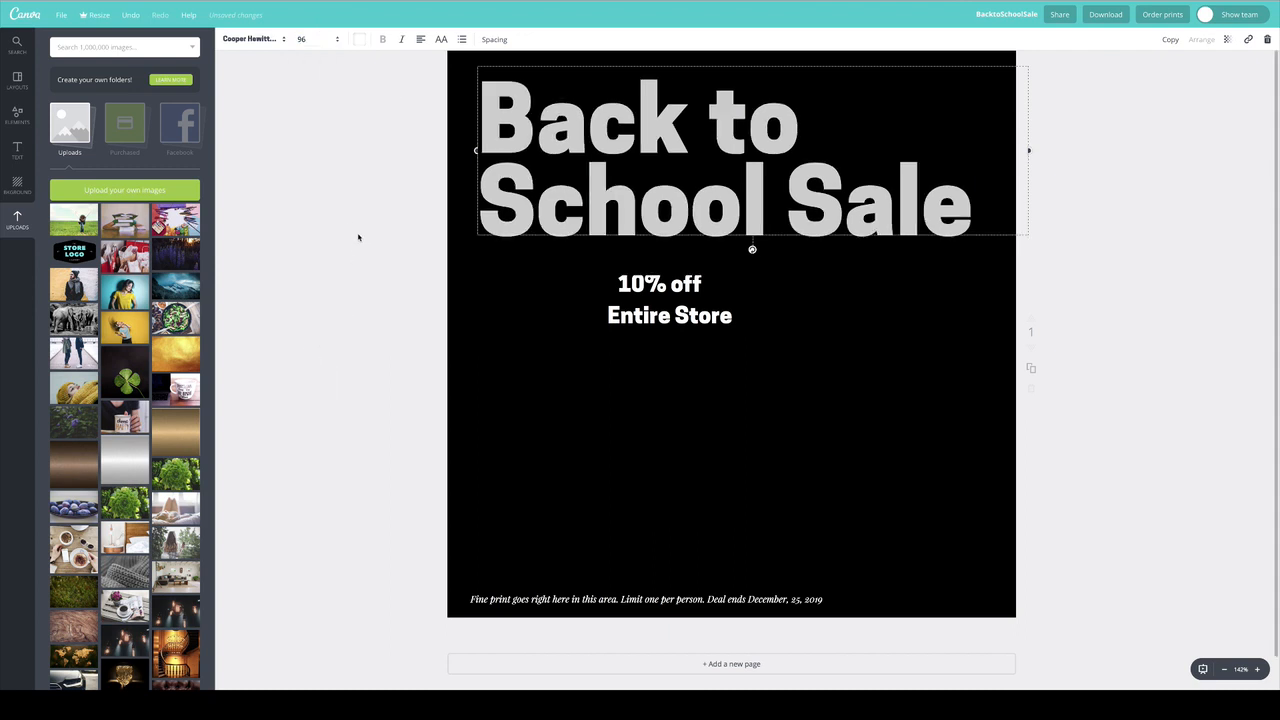
{"action": "left_click", "coordinate": [357, 237]}
- Shift the "10% off" and "Entire Store" texts together further down, away from the headline
{"action": "left_click_drag", "start_coordinate": [686, 284], "coordinate": [677, 391]}
{"action": "left_click", "coordinate": [657, 318]}
{"action": "left_click", "coordinate": [677, 289], "text": "shift"}
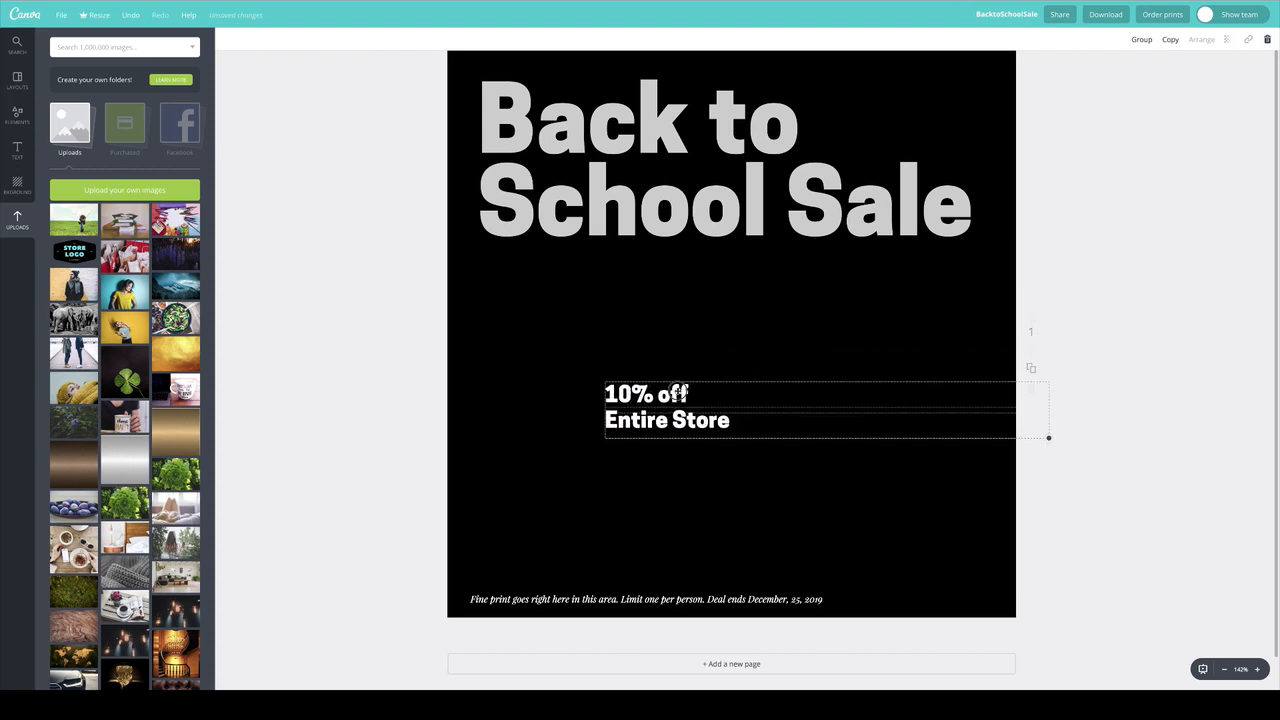
{"action": "left_click", "coordinate": [430, 316]}
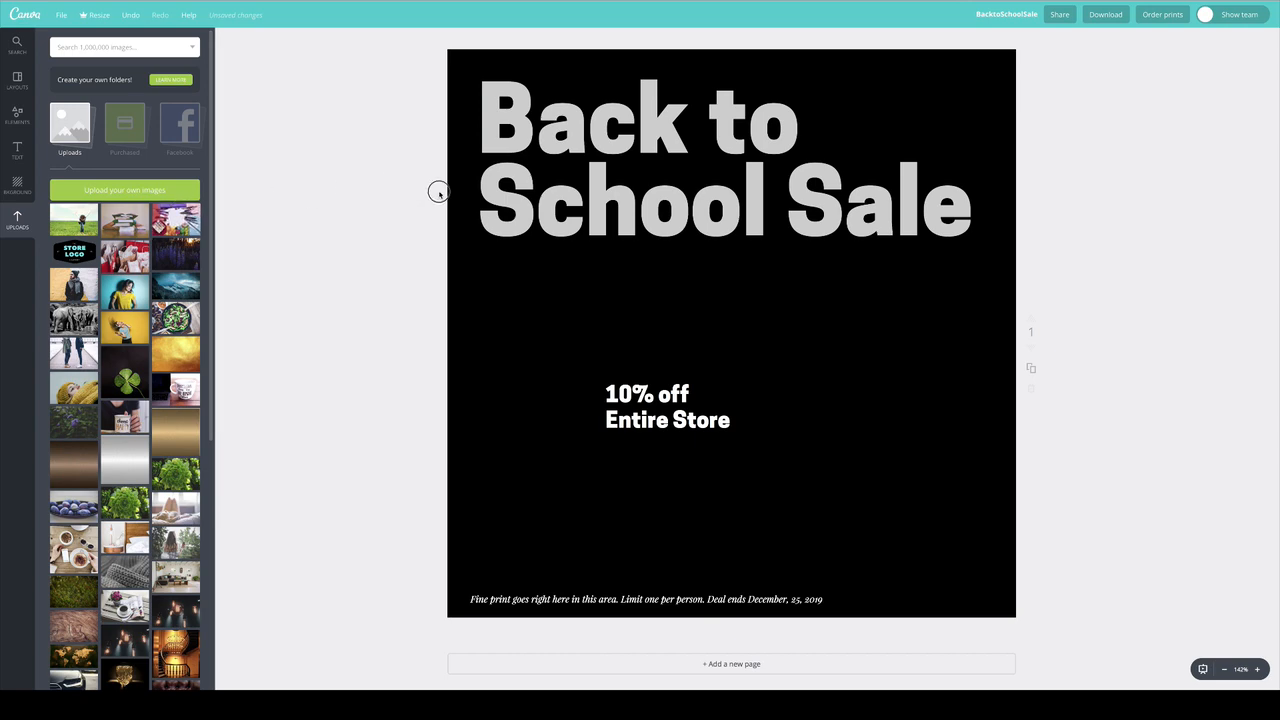
- Add the uploaded school supplies photo to the design and enlarge it to fill the whole canvas behind the text
{"action": "mouse_move", "coordinate": [176, 220]}
{"action": "left_mouse_down"}
{"action": "mouse_move", "coordinate": [584, 298]}
{"action": "mouse_move", "coordinate": [743, 303]}
{"action": "mouse_move", "coordinate": [806, 343]}
{"action": "mouse_move", "coordinate": [813, 395]}
{"action": "left_mouse_up"}
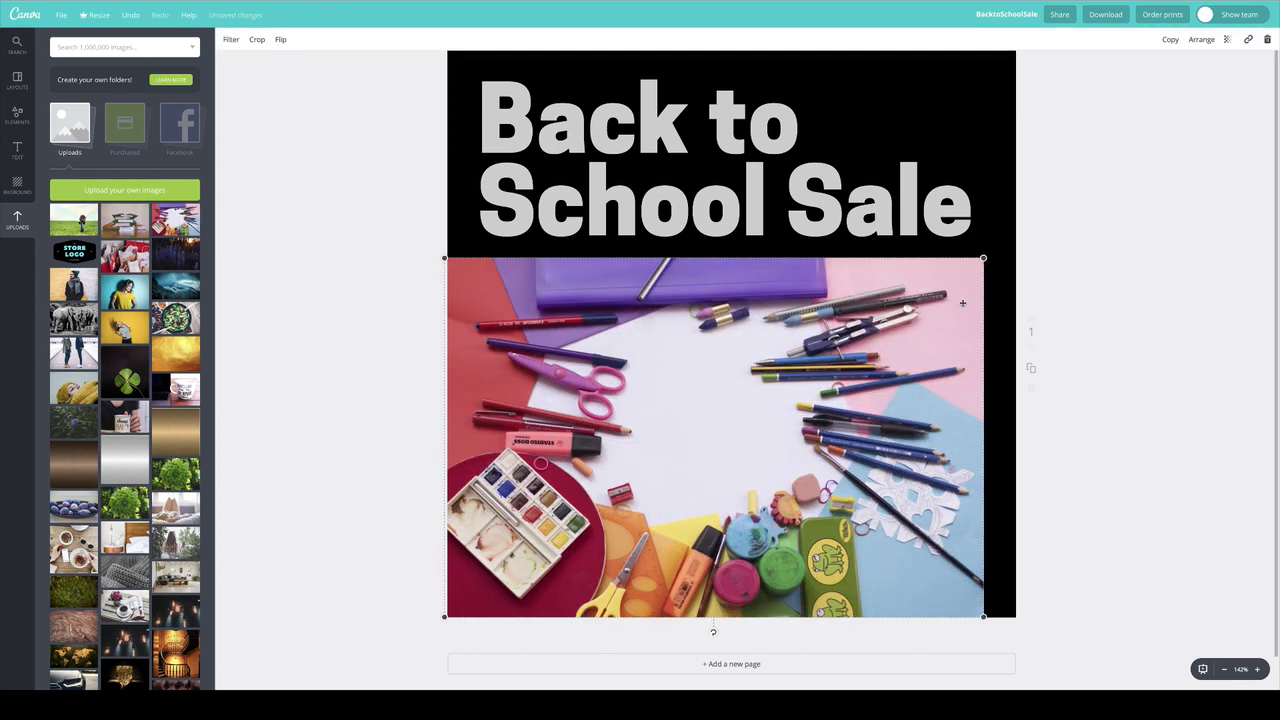
{"action": "left_click_drag", "start_coordinate": [999, 244], "coordinate": [1049, 211]}
{"action": "mouse_move", "coordinate": [874, 390]}
{"action": "left_mouse_down"}
{"action": "mouse_move", "coordinate": [876, 337]}
{"action": "mouse_move", "coordinate": [813, 360]}
{"action": "mouse_move", "coordinate": [767, 402]}
{"action": "left_mouse_up"}
{"action": "mouse_move", "coordinate": [947, 219]}
{"action": "left_mouse_down"}
{"action": "mouse_move", "coordinate": [1030, 140]}
{"action": "mouse_move", "coordinate": [1262, 10]}
{"action": "left_mouse_up"}
- Lower the headline to just above "10% off" and shift the background photo so its blank area is more centered
{"action": "mouse_move", "coordinate": [846, 180]}
{"action": "left_mouse_down"}
{"action": "mouse_move", "coordinate": [806, 206]}
{"action": "mouse_move", "coordinate": [871, 271]}
{"action": "mouse_move", "coordinate": [852, 293]}
{"action": "left_mouse_up"}
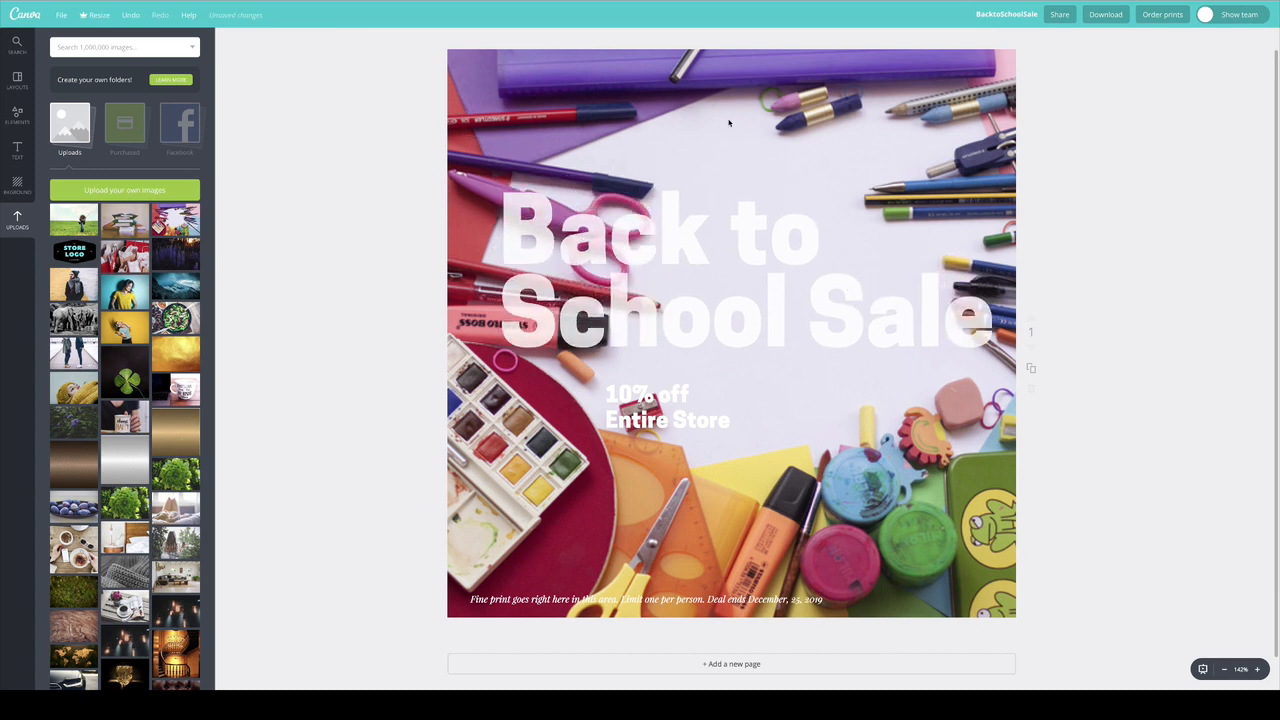
{"action": "left_click", "coordinate": [882, 140]}
{"action": "mouse_move", "coordinate": [943, 128]}
{"action": "left_mouse_down"}
{"action": "mouse_move", "coordinate": [918, 157]}
{"action": "mouse_move", "coordinate": [846, 172]}
{"action": "left_mouse_up"}
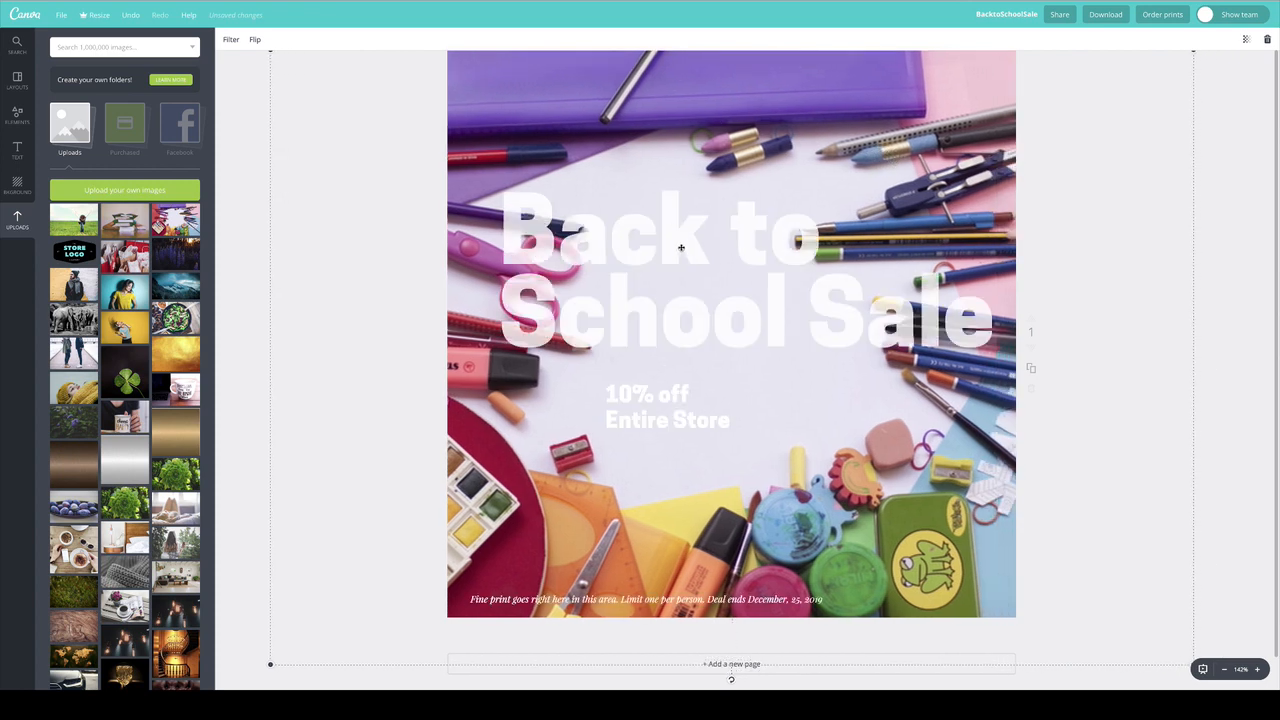
- Change the color of the whole "Back to School Sale" headline to black
{"action": "left_click", "coordinate": [562, 231]}
{"action": "left_click_drag", "start_coordinate": [528, 236], "coordinate": [1088, 335]}
{"action": "left_click", "coordinate": [357, 39]}
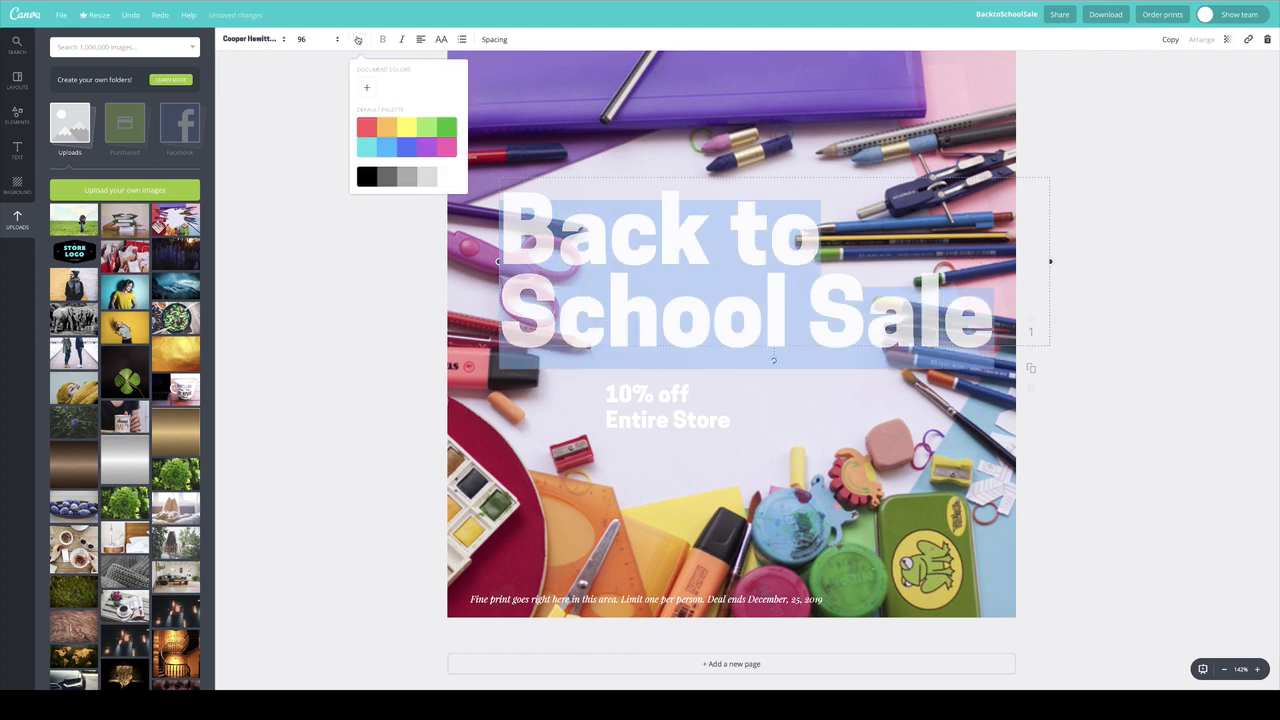
{"action": "left_click", "coordinate": [367, 176]}
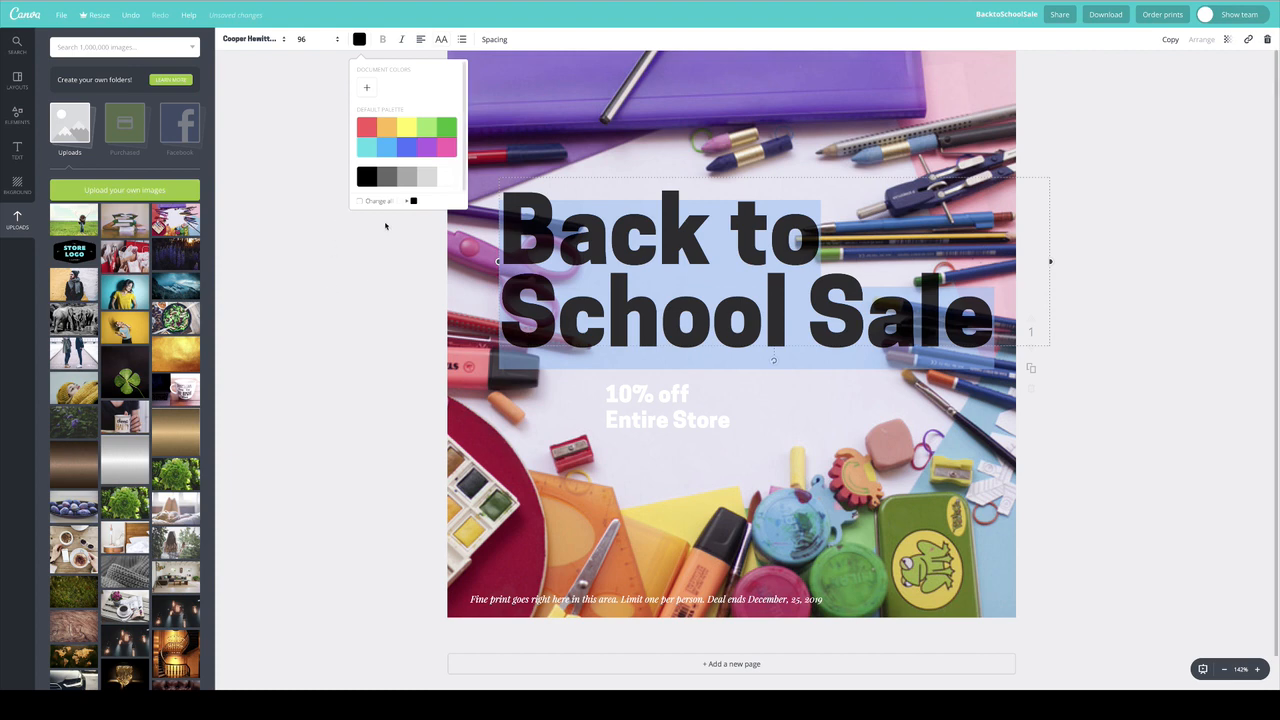
{"action": "left_click", "coordinate": [827, 215]}
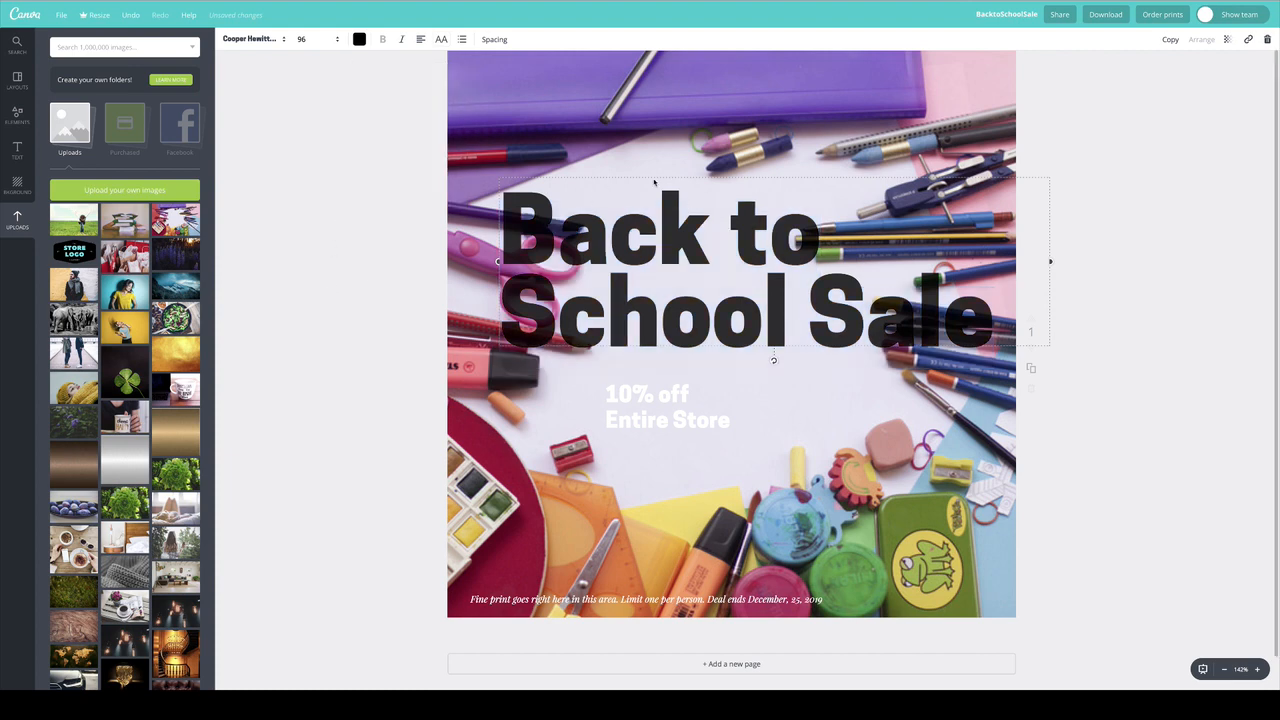
- Rescale and reposition the background photo so it fills the canvas with its blank area behind the text, undoing the accidental "10% off" move
{"action": "left_click", "coordinate": [551, 89]}
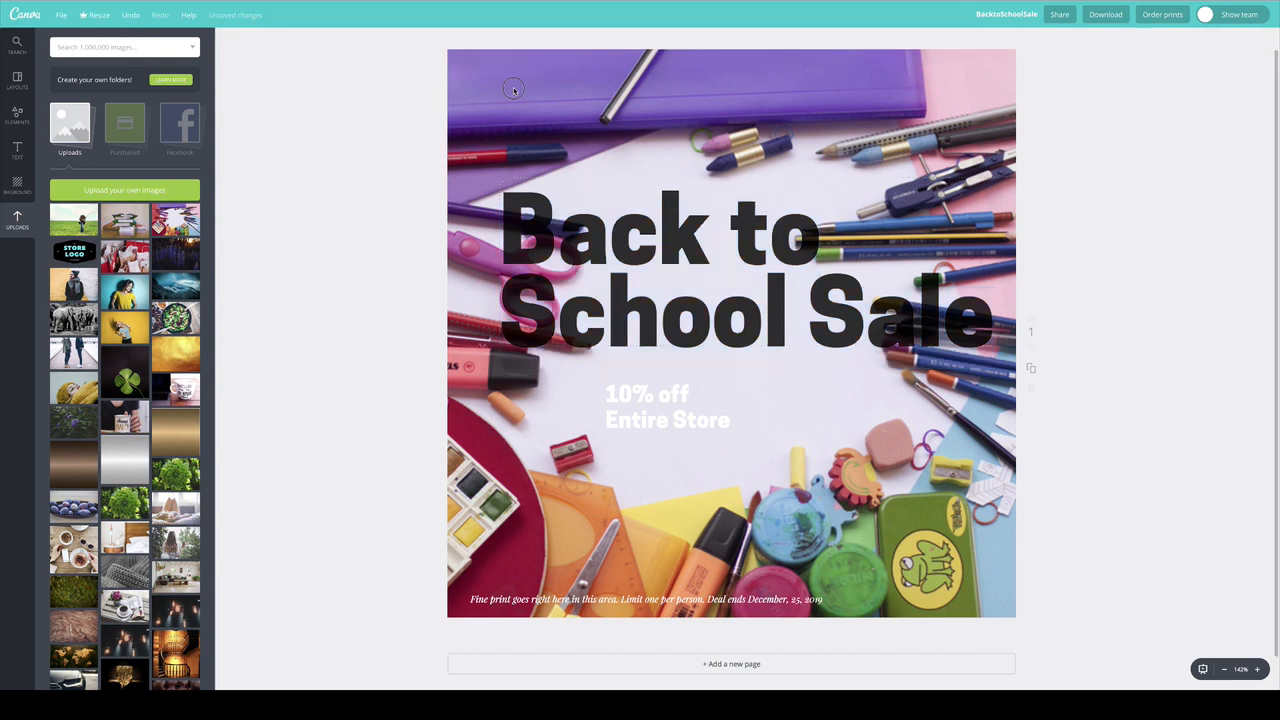
{"action": "left_click_drag", "start_coordinate": [1000, 82], "coordinate": [630, 256]}
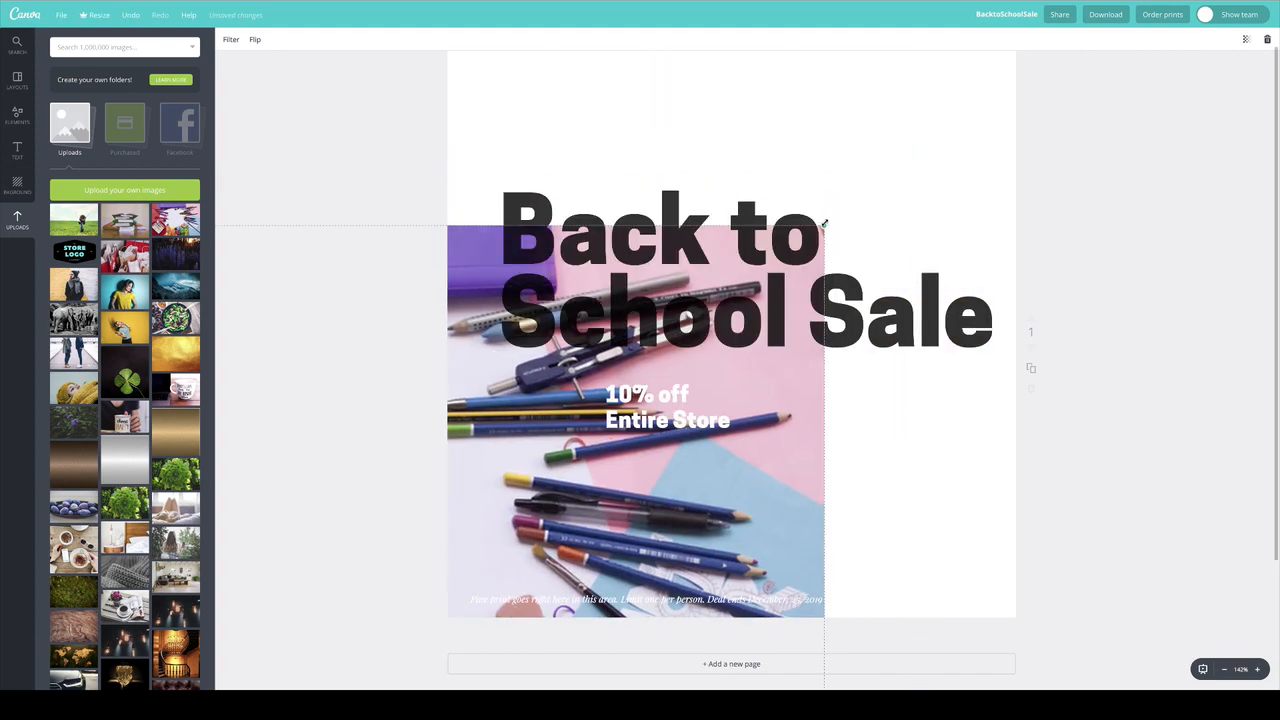
{"action": "left_click_drag", "start_coordinate": [824, 222], "coordinate": [1016, 52]}
{"action": "left_click_drag", "start_coordinate": [989, 120], "coordinate": [1013, 103]}
{"action": "left_click_drag", "start_coordinate": [822, 131], "coordinate": [950, 90]}
{"action": "left_click_drag", "start_coordinate": [817, 166], "coordinate": [526, 323]}
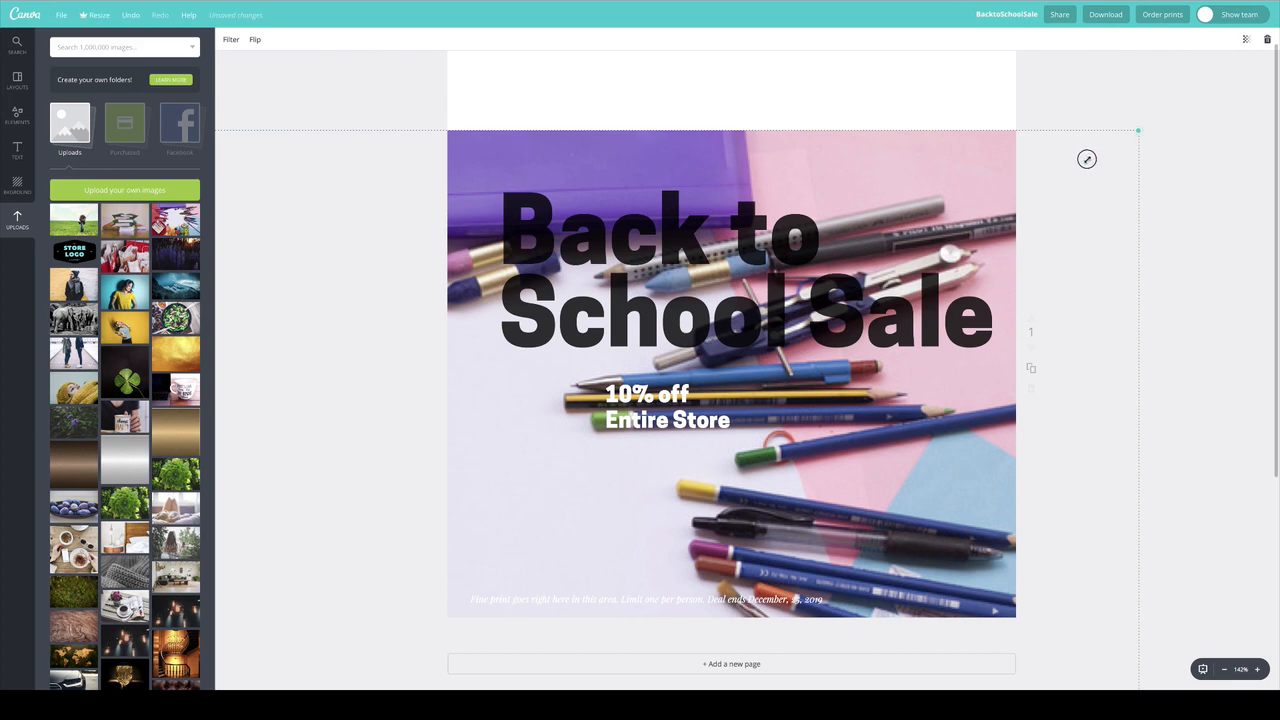
{"action": "left_click_drag", "start_coordinate": [1087, 159], "coordinate": [965, 244]}
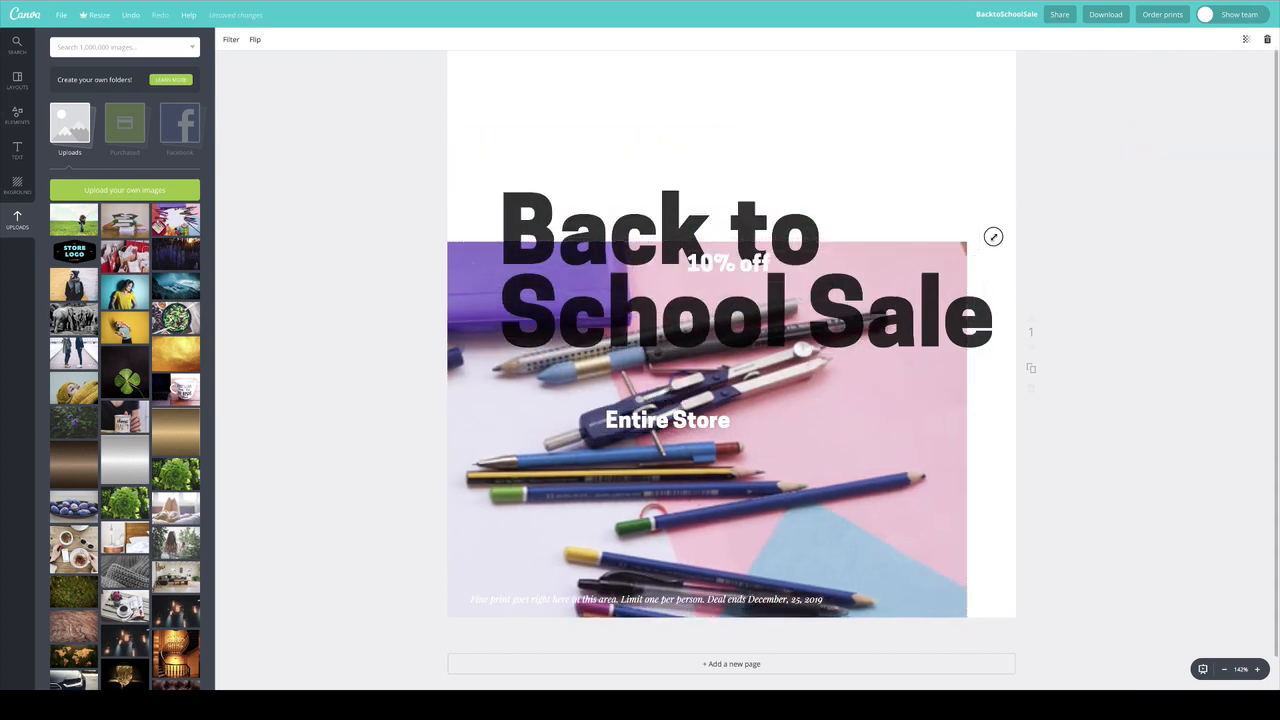
{"action": "left_click_drag", "start_coordinate": [727, 263], "coordinate": [1022, 198]}
{"action": "key", "text": "ctrl+z"}
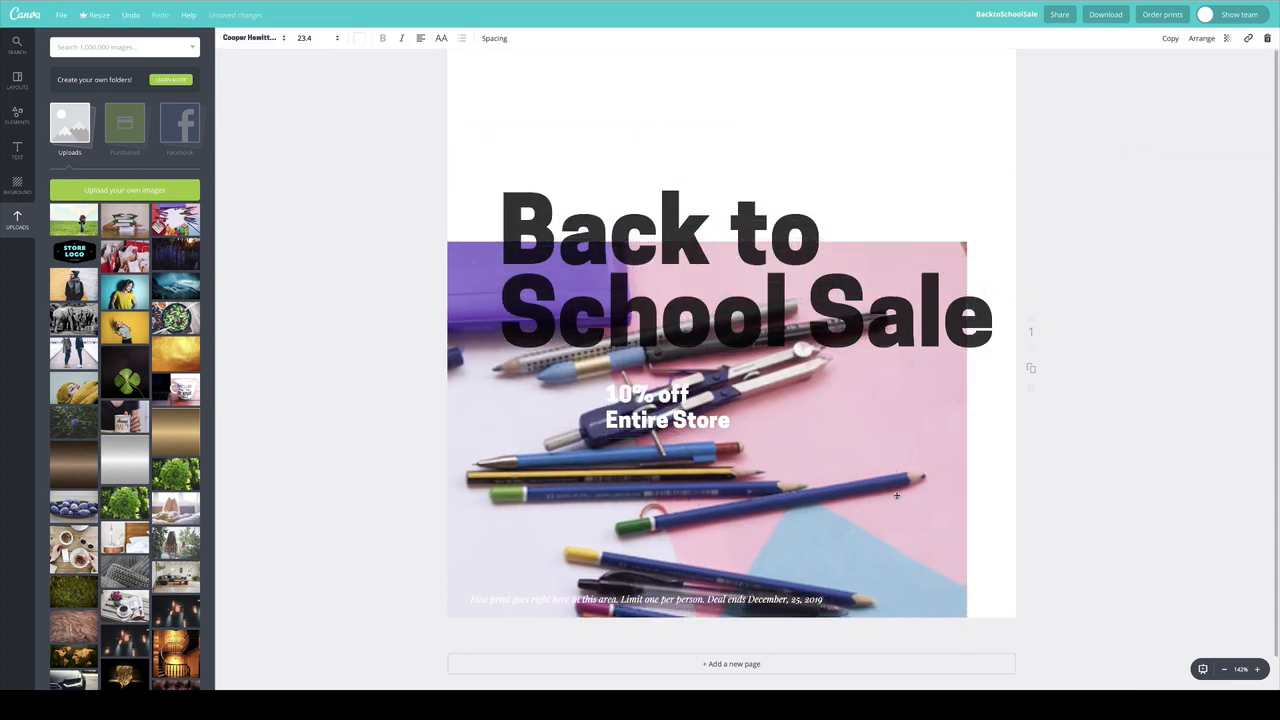
{"action": "left_click_drag", "start_coordinate": [900, 494], "coordinate": [1124, 232]}
- Center-align the whole "Back to School Sale" headline text
{"action": "double_click", "coordinate": [650, 247]}
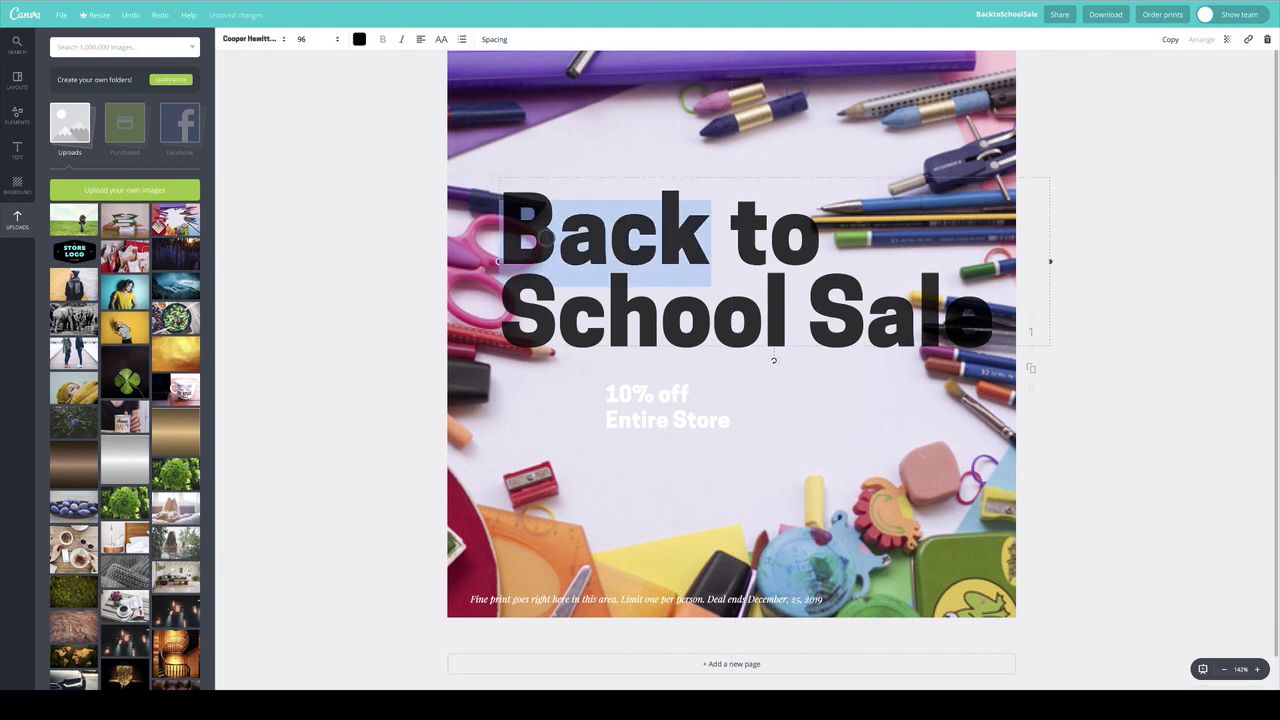
{"action": "left_click_drag", "start_coordinate": [759, 230], "coordinate": [1029, 331]}
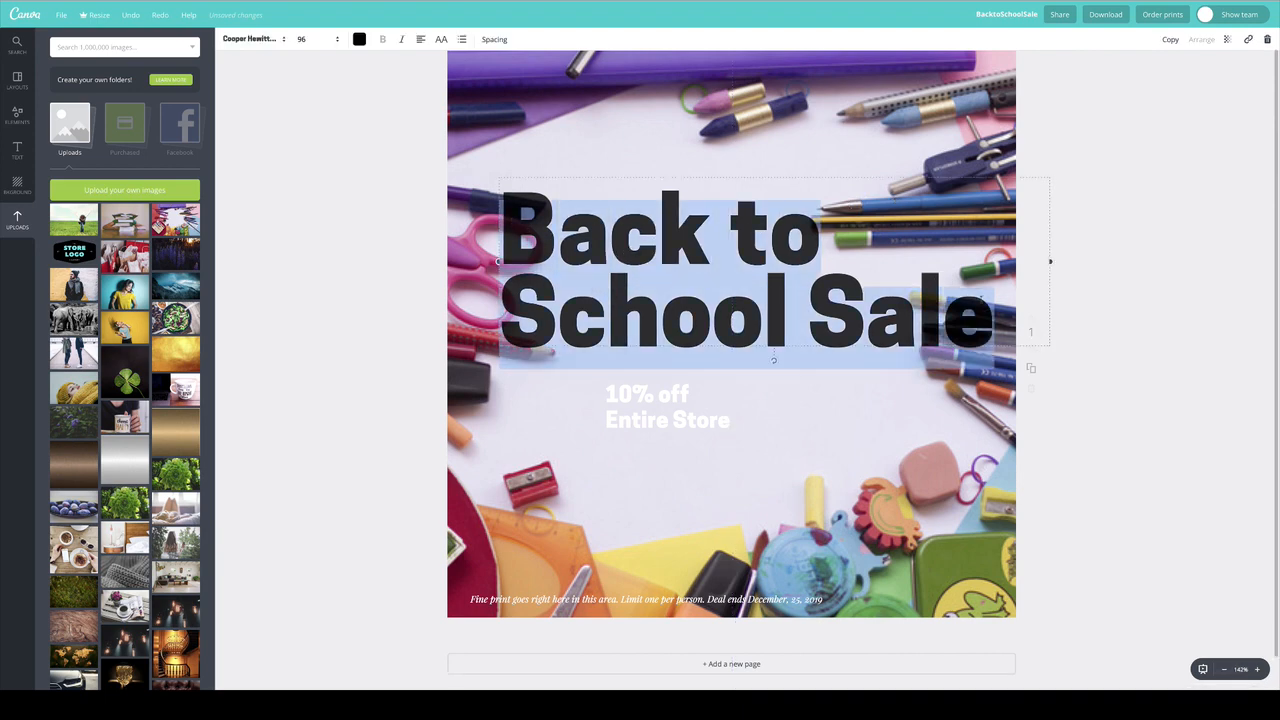
{"action": "left_click", "coordinate": [419, 40]}
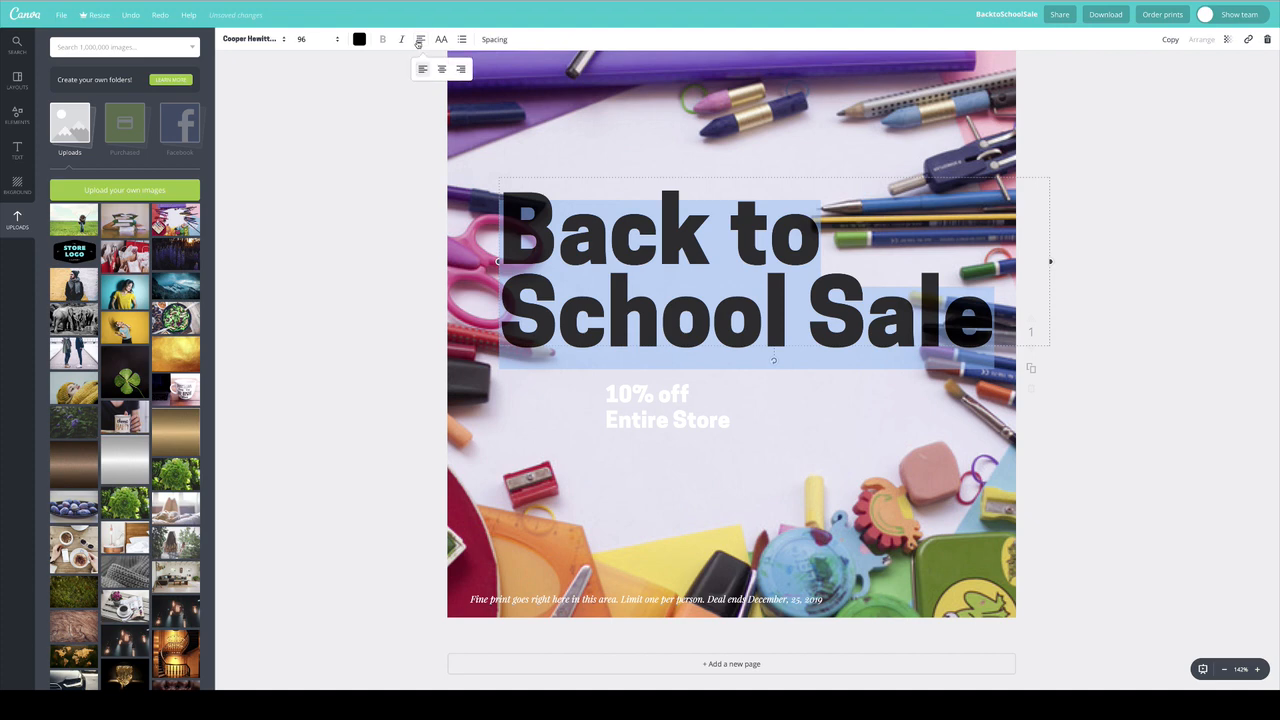
{"action": "left_click", "coordinate": [442, 70]}
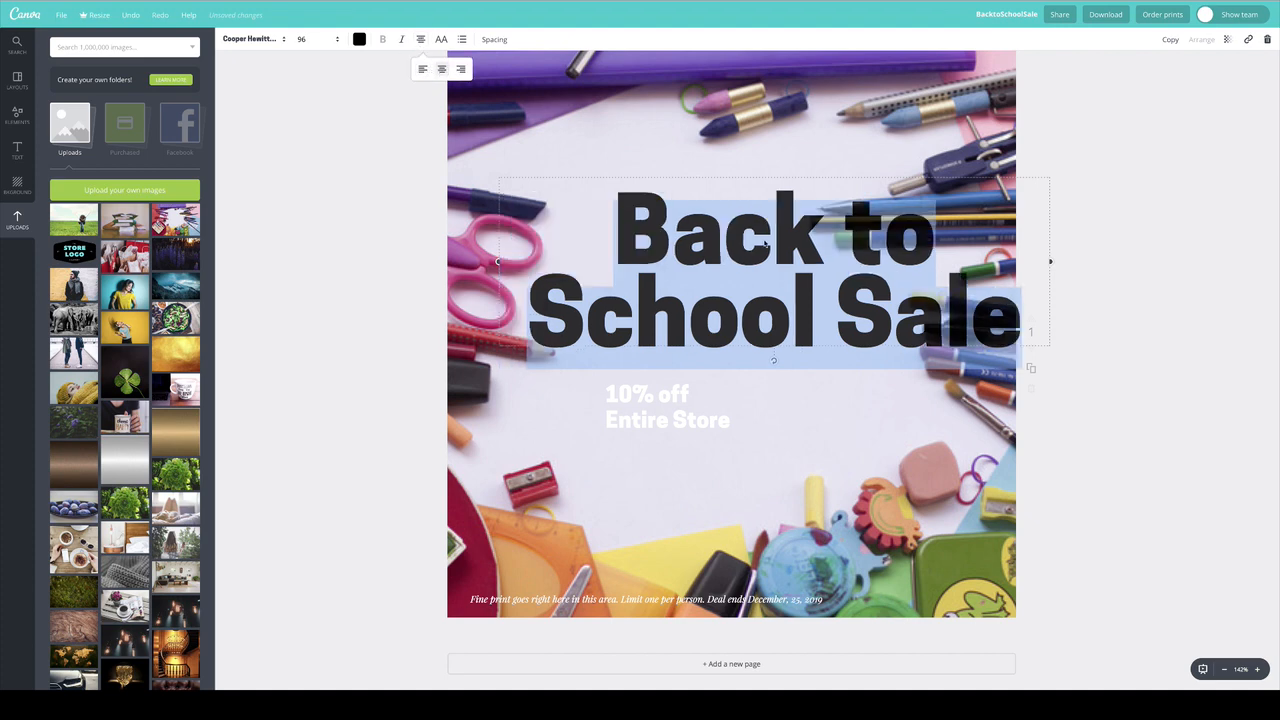
- Break the headline before "Sale" so that "Back to", "School" and "Sale" occupy three lines
{"action": "left_click", "coordinate": [849, 284]}
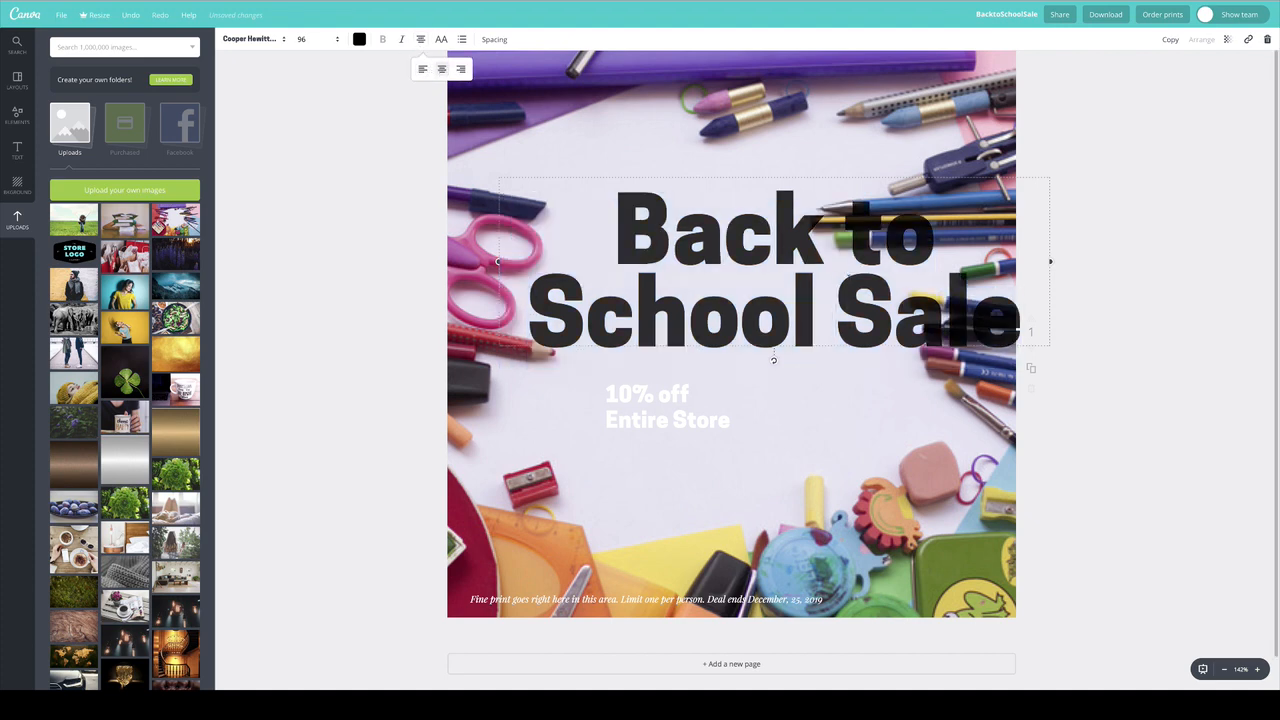
{"action": "key", "text": "Return"}
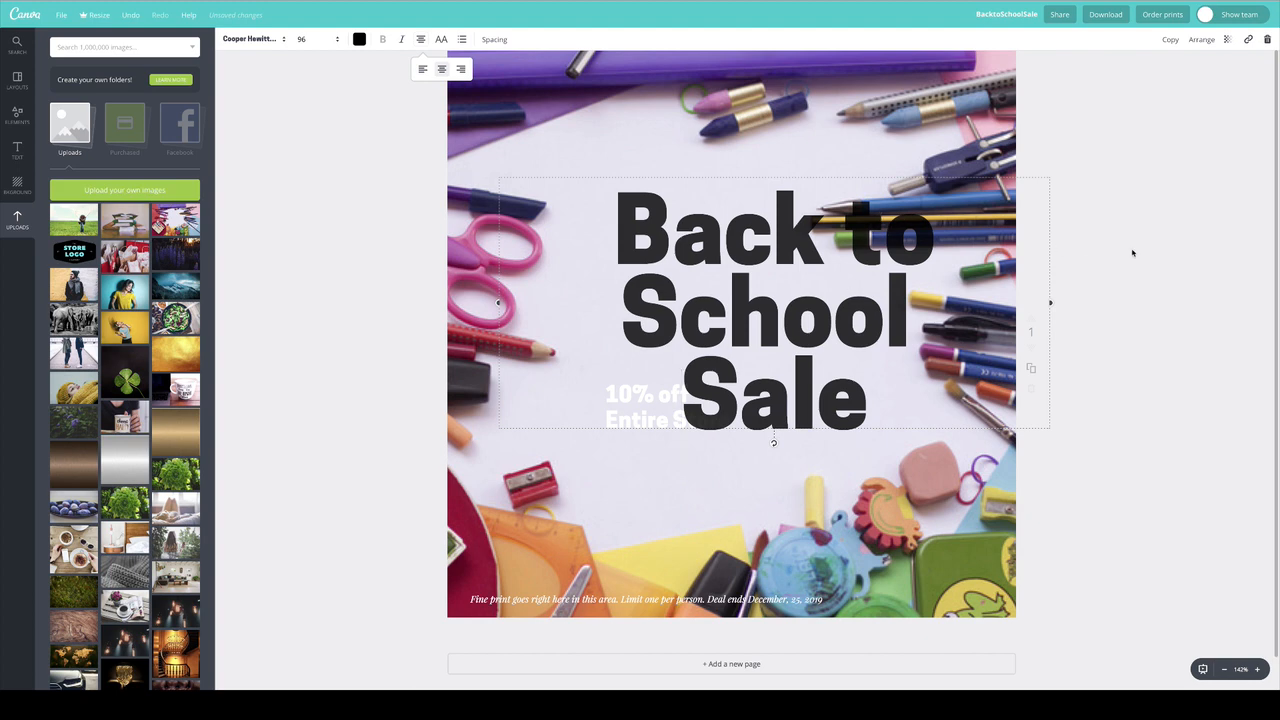
{"action": "left_click", "coordinate": [1137, 251]}
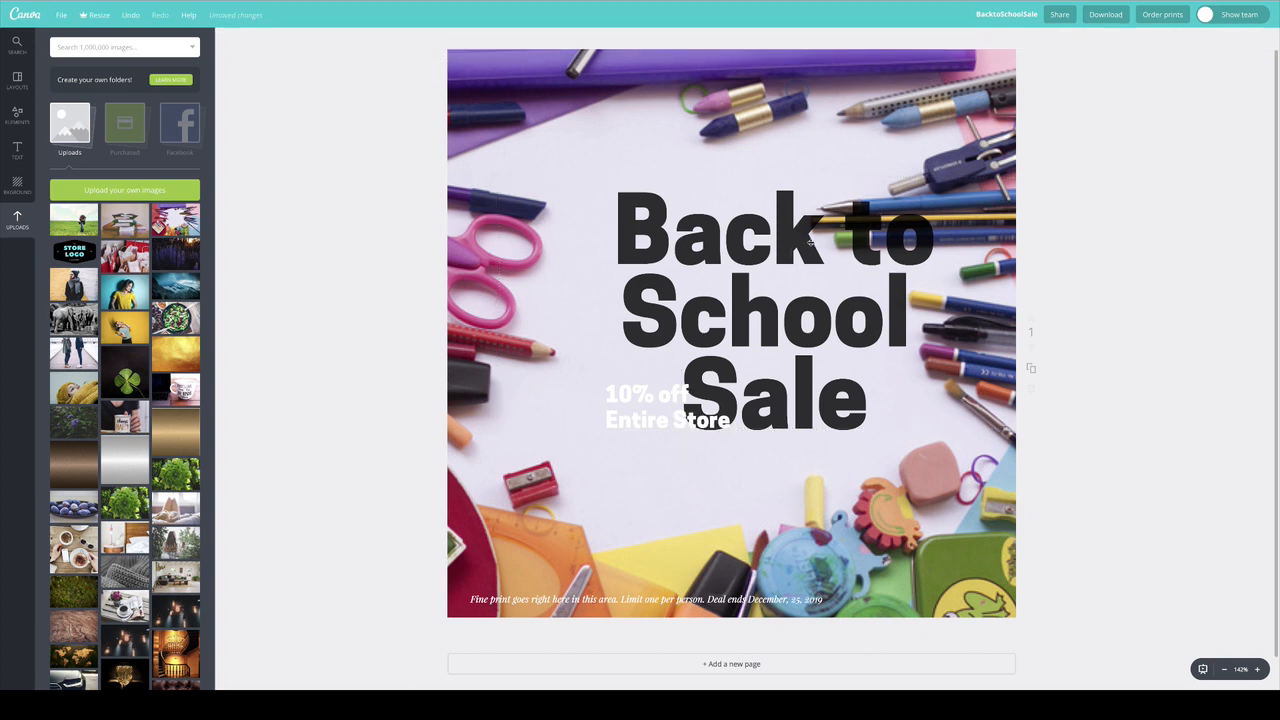
- Move the "Back to School Sale" headline up and to the left, and set its font size to 80
{"action": "left_click_drag", "start_coordinate": [803, 239], "coordinate": [722, 189]}
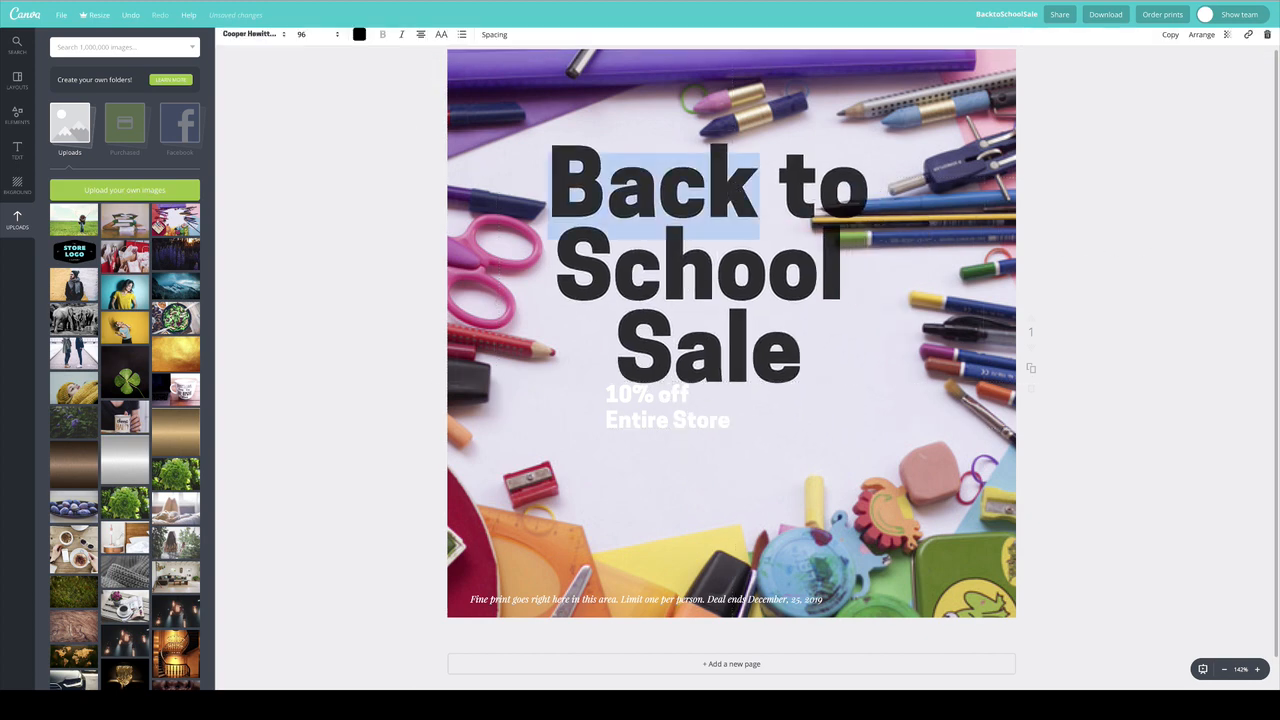
{"action": "double_click", "coordinate": [610, 190]}
{"action": "left_click_drag", "start_coordinate": [552, 174], "coordinate": [895, 382]}
{"action": "left_click", "coordinate": [308, 39]}
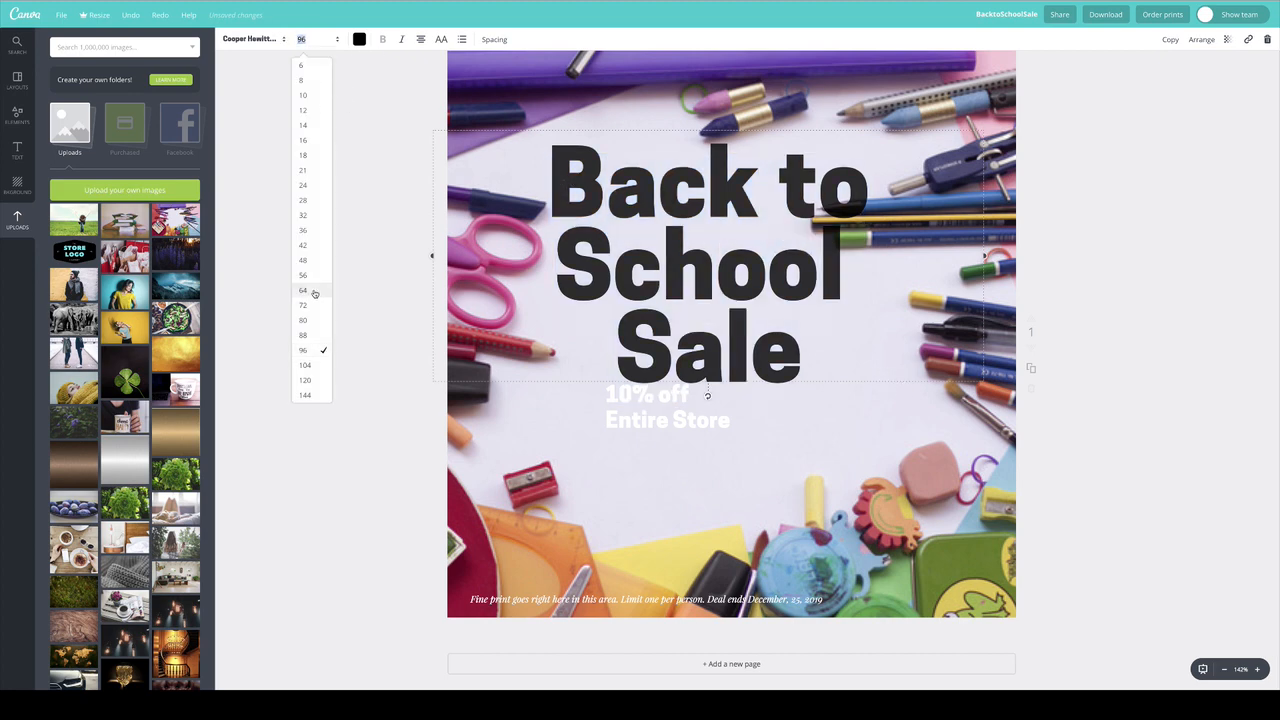
{"action": "left_click", "coordinate": [310, 323]}
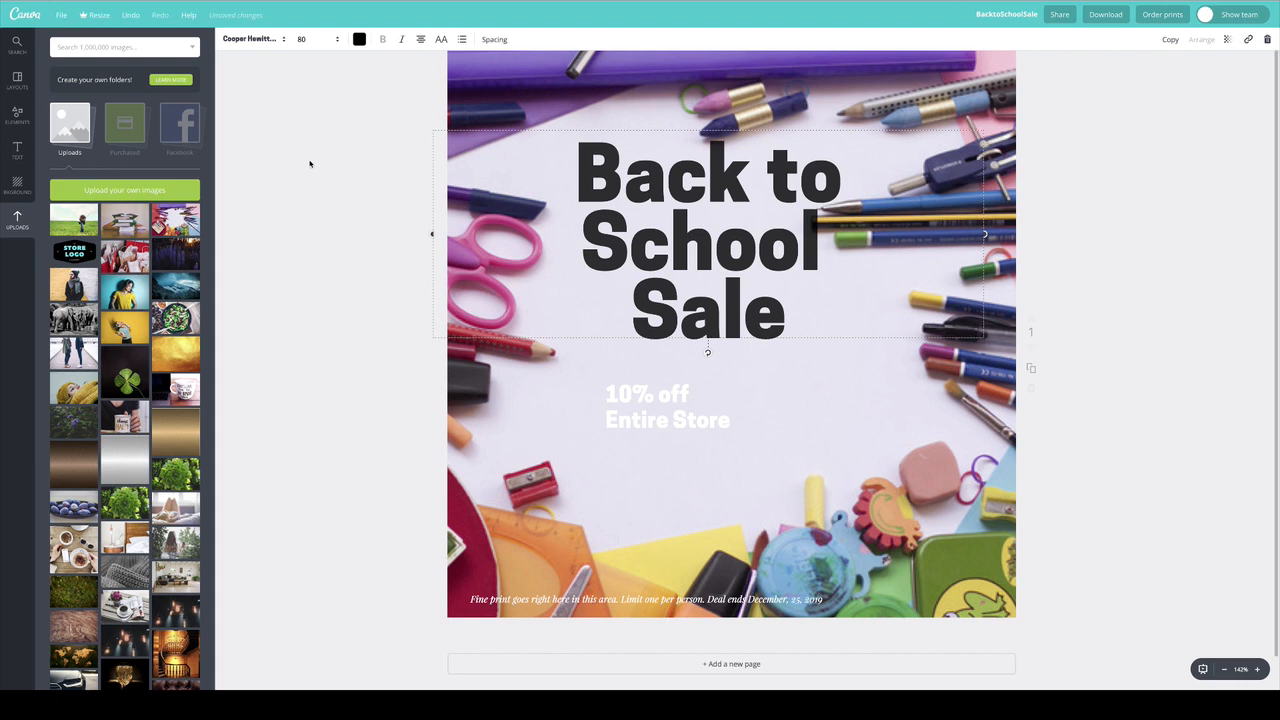
{"action": "left_click", "coordinate": [309, 164]}
- Shift the background photo slightly to the right so its pencils sit clear of the headline
{"action": "left_click", "coordinate": [1017, 208]}
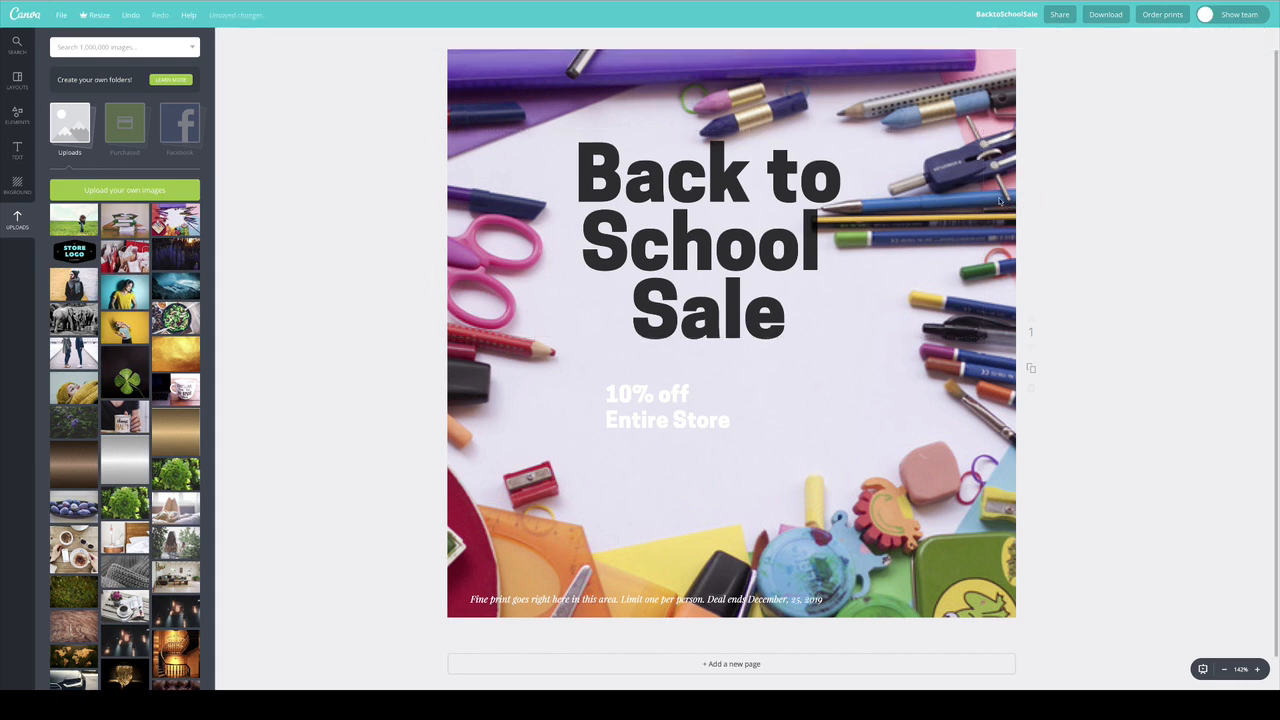
{"action": "left_click", "coordinate": [983, 174]}
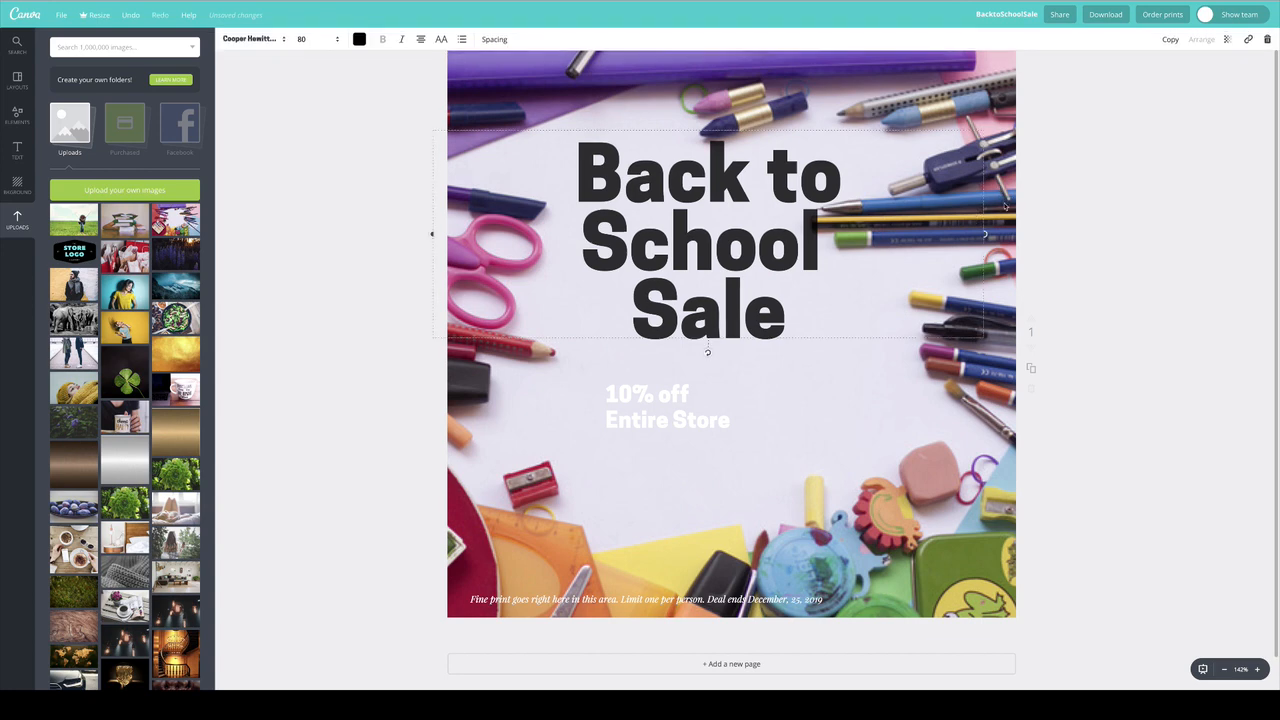
{"action": "left_click", "coordinate": [1007, 208]}
{"action": "left_click", "coordinate": [970, 95]}
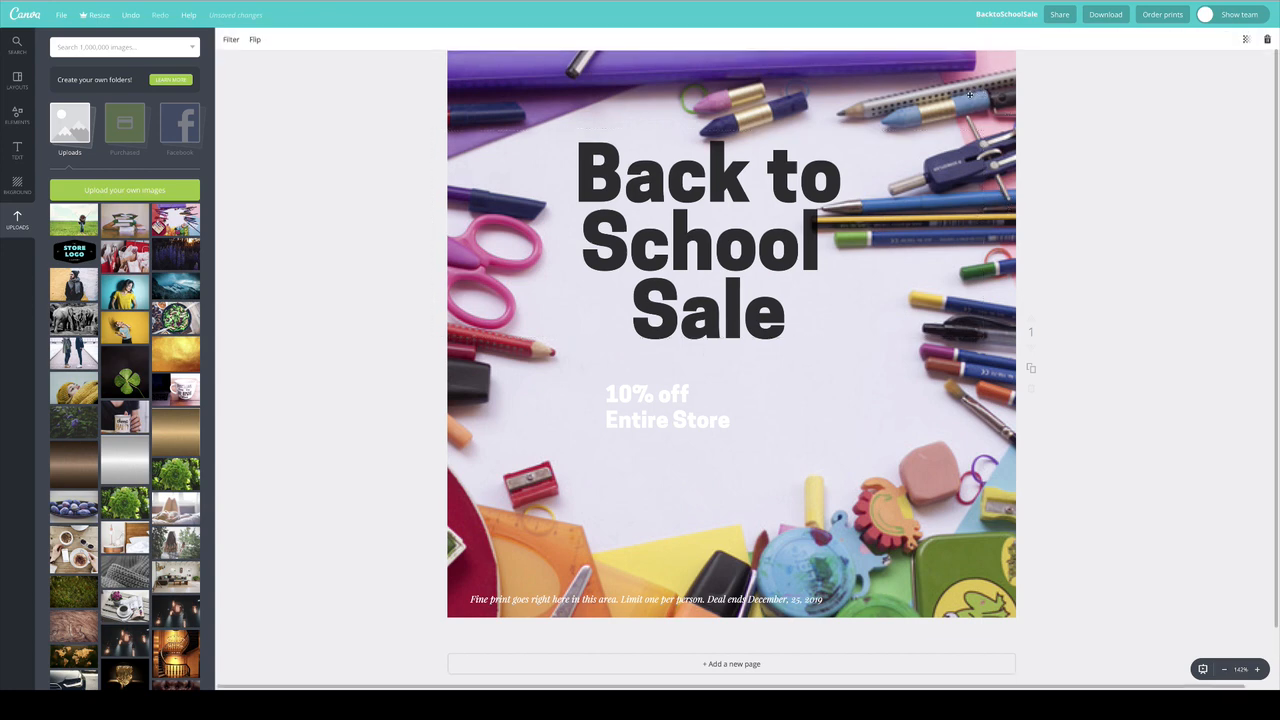
{"action": "left_click_drag", "start_coordinate": [985, 95], "coordinate": [1017, 96]}
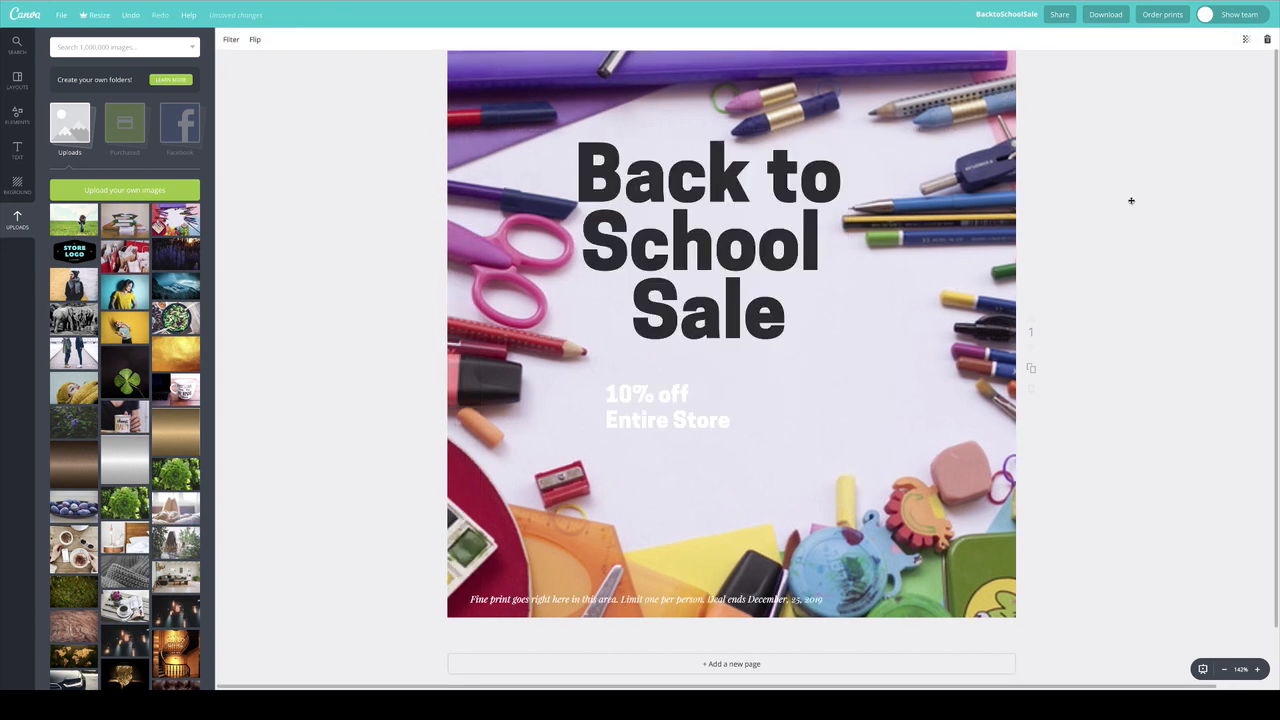
- Center the headline in the photo's blank area and move "10% off" and "Entire Store" into a centered stack beneath it
{"action": "left_click_drag", "start_coordinate": [750, 266], "coordinate": [774, 276]}
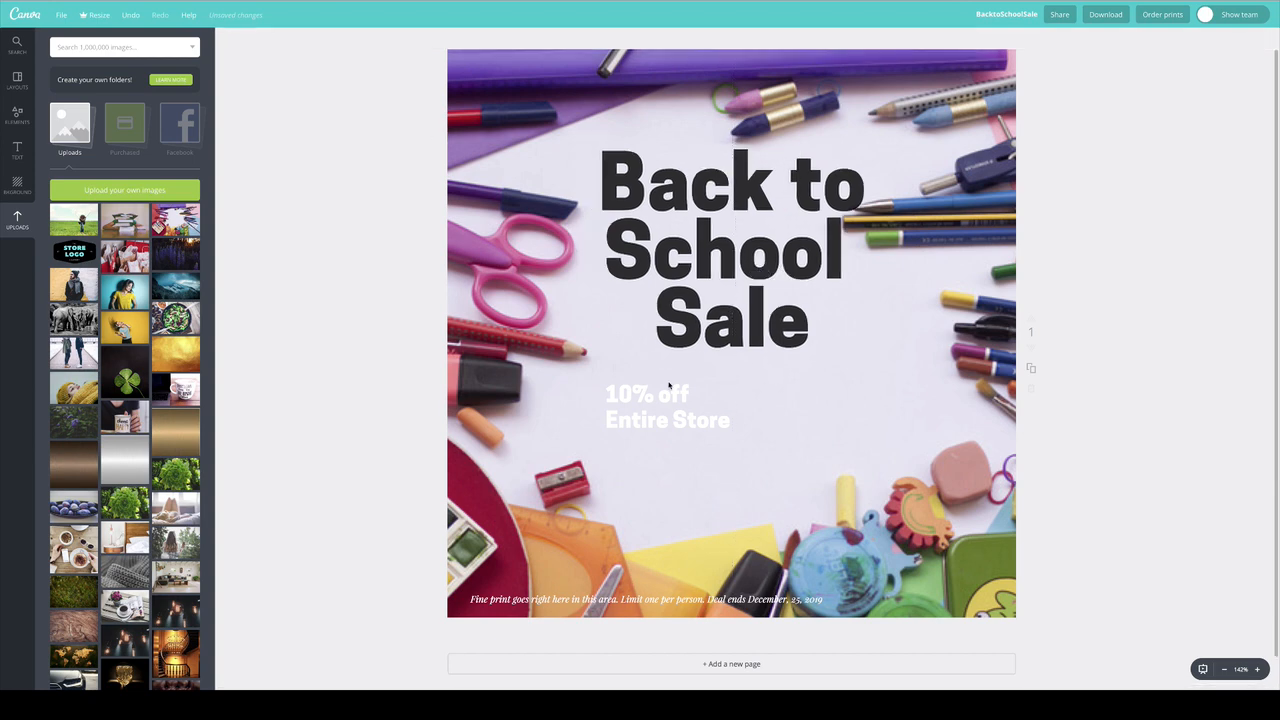
{"action": "left_click_drag", "start_coordinate": [675, 388], "coordinate": [732, 383]}
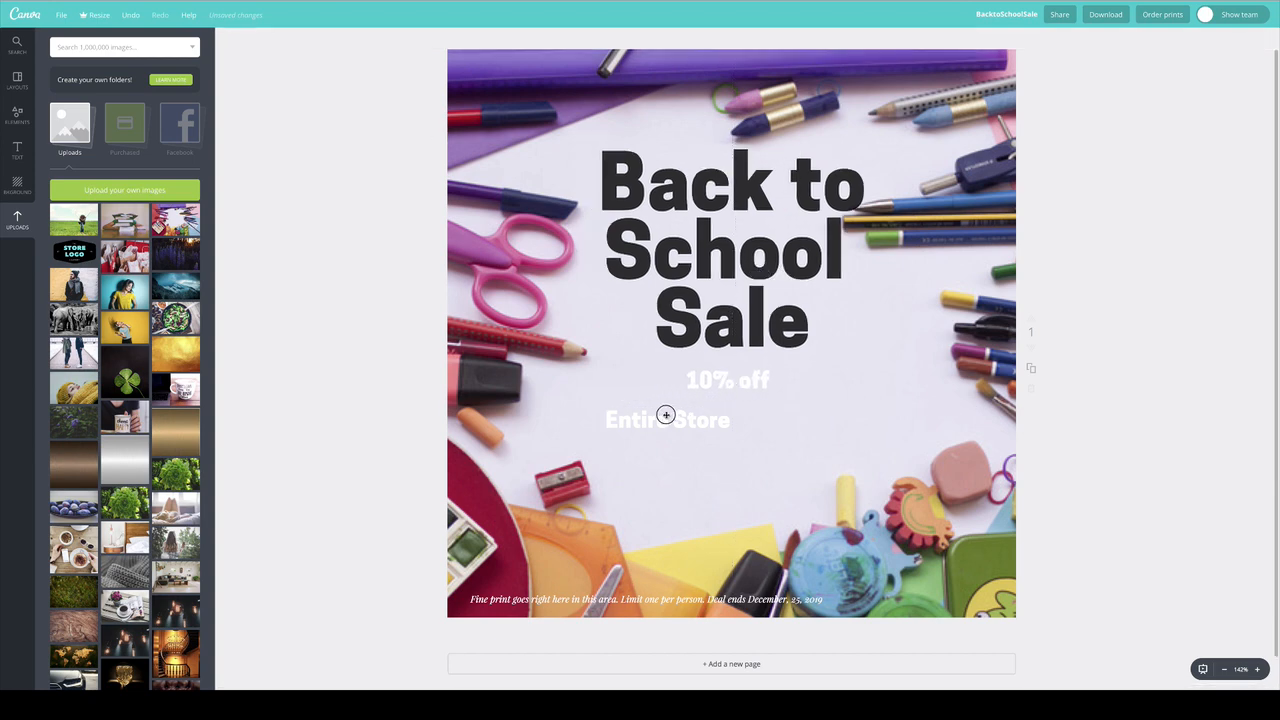
{"action": "left_click_drag", "start_coordinate": [666, 414], "coordinate": [723, 417]}
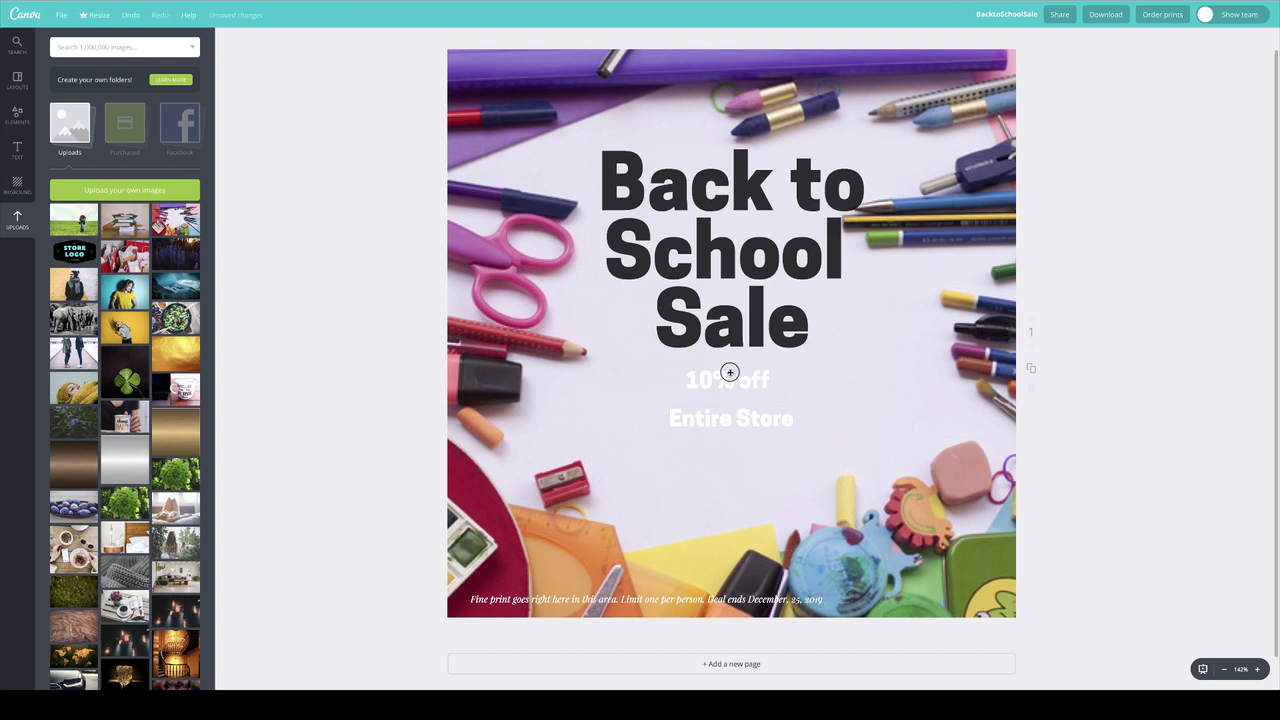
- Set the "10% off" text to font size 42 and recenter it under the headline
{"action": "left_click", "coordinate": [730, 372]}
{"action": "left_click", "coordinate": [318, 39]}
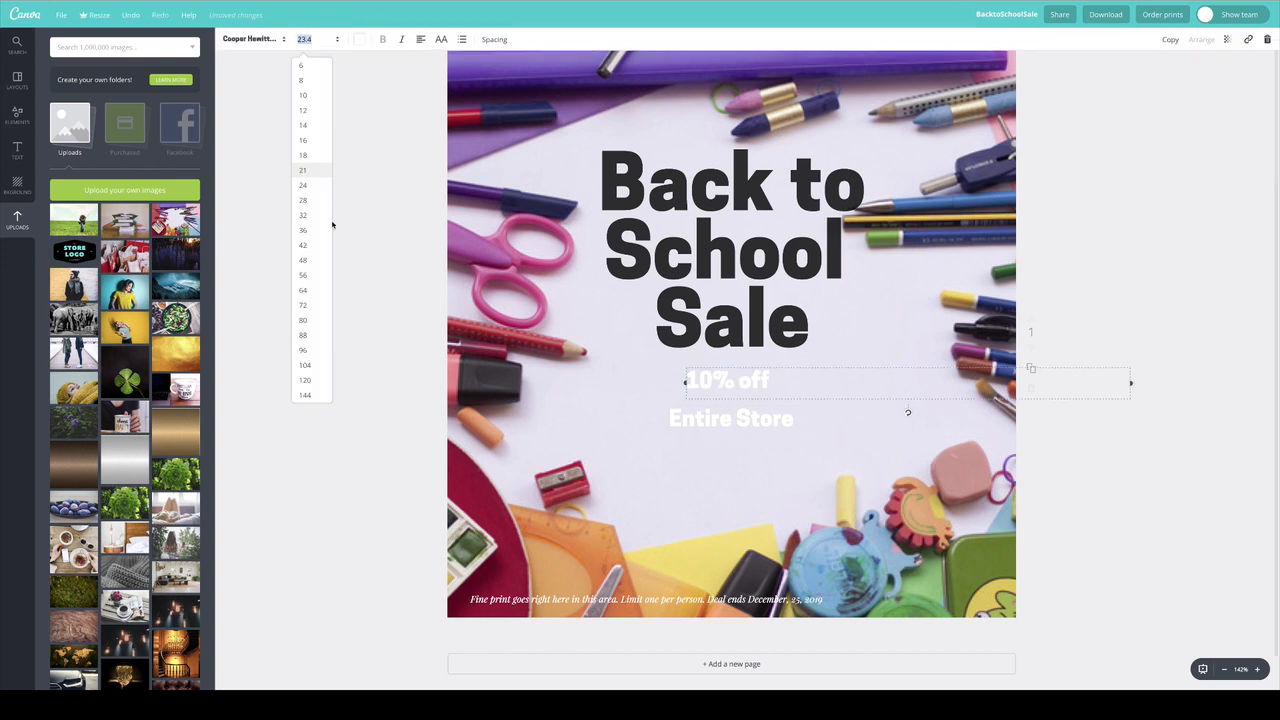
{"action": "left_click", "coordinate": [310, 245]}
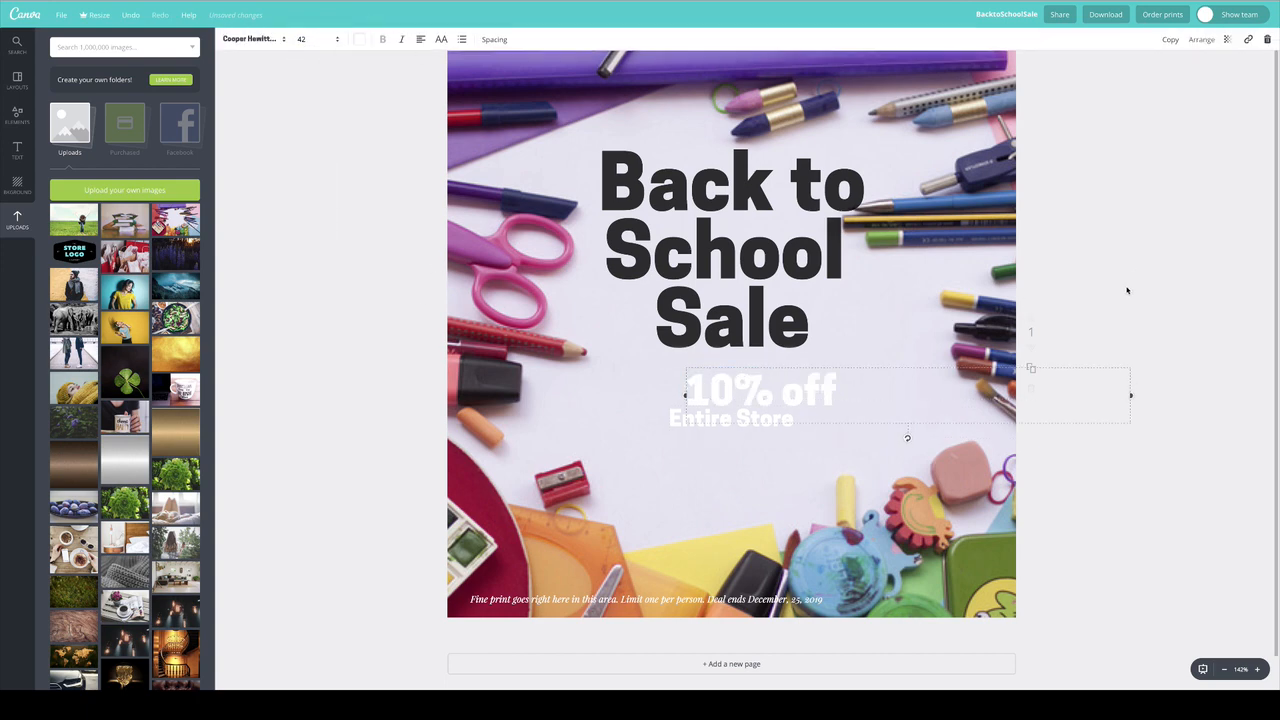
{"action": "left_click_drag", "start_coordinate": [808, 393], "coordinate": [755, 430]}
- Set the "Entire Store" text to font size 36 and recenter it below "10% off"
{"action": "left_click", "coordinate": [305, 39]}
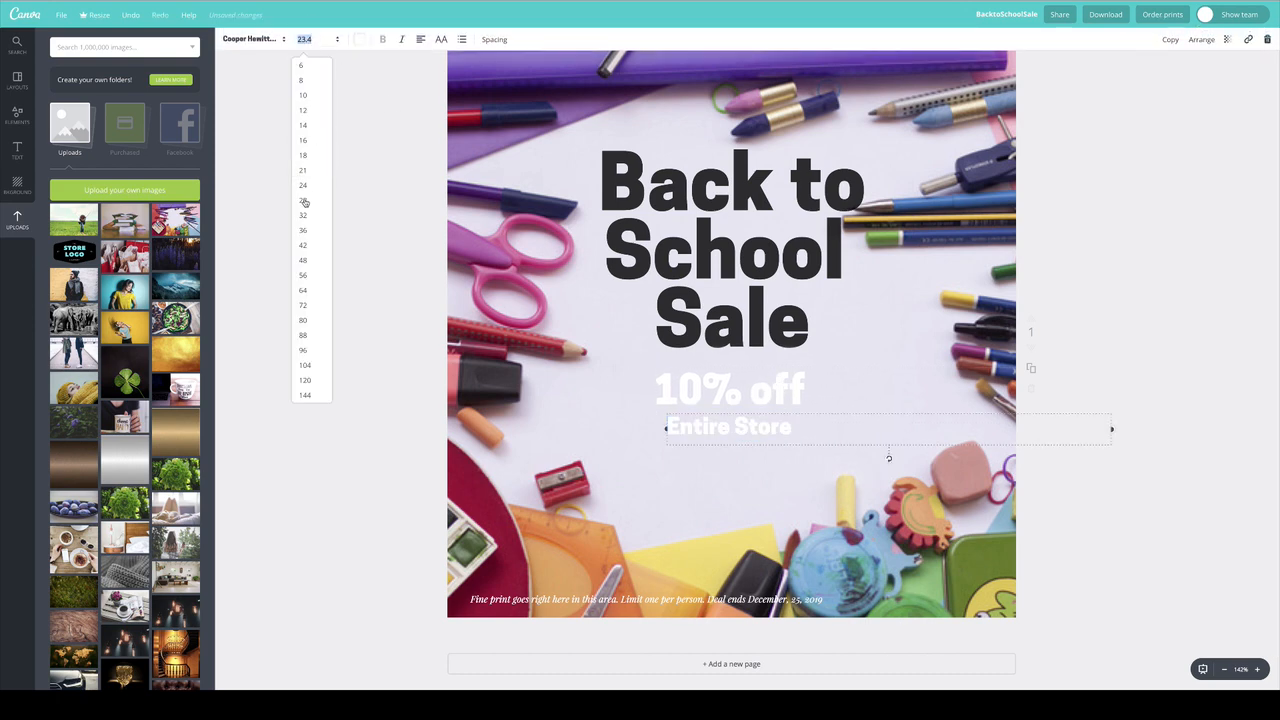
{"action": "left_click", "coordinate": [304, 230]}
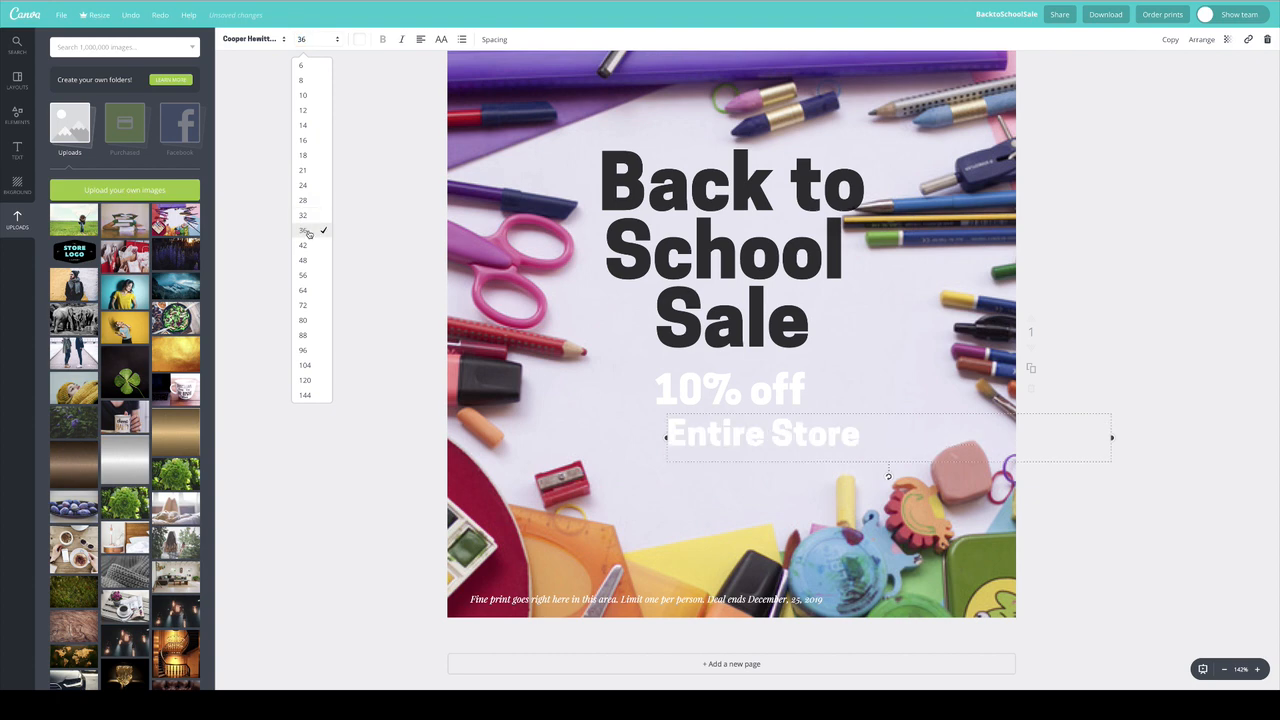
{"action": "mouse_move", "coordinate": [808, 434]}
{"action": "left_mouse_down"}
{"action": "mouse_move", "coordinate": [771, 431]}
{"action": "mouse_move", "coordinate": [788, 432]}
{"action": "left_mouse_up"}
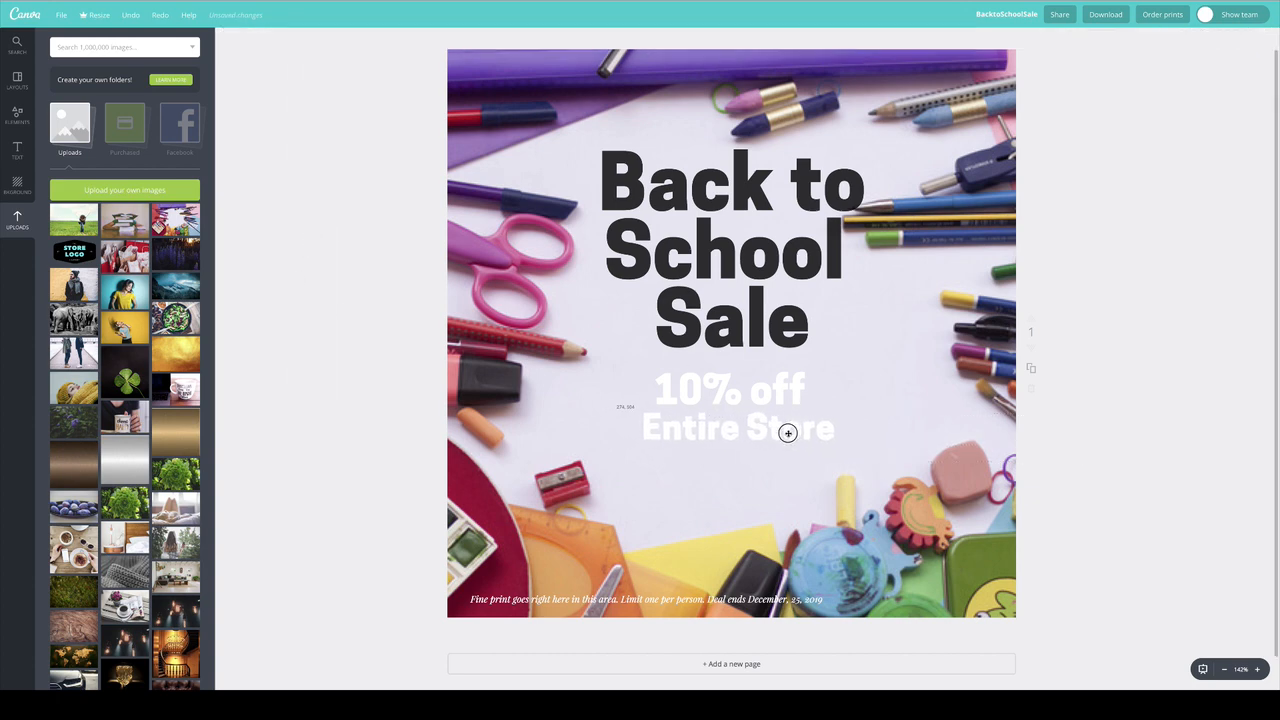
- Move the fine print below "Entire Store", split it into two lines after "in this area.", and center-align it
{"action": "left_click_drag", "start_coordinate": [683, 600], "coordinate": [769, 463]}
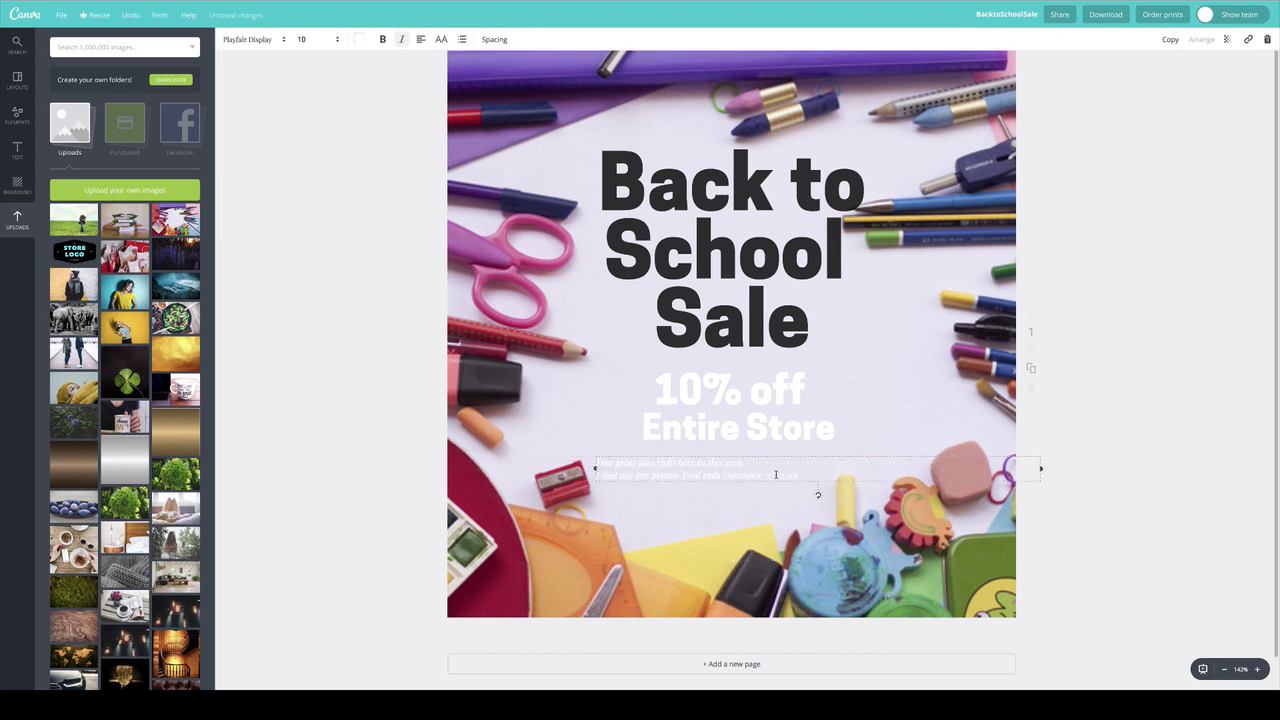
{"action": "left_click_drag", "start_coordinate": [775, 474], "coordinate": [590, 451]}
{"action": "left_click", "coordinate": [420, 39]}
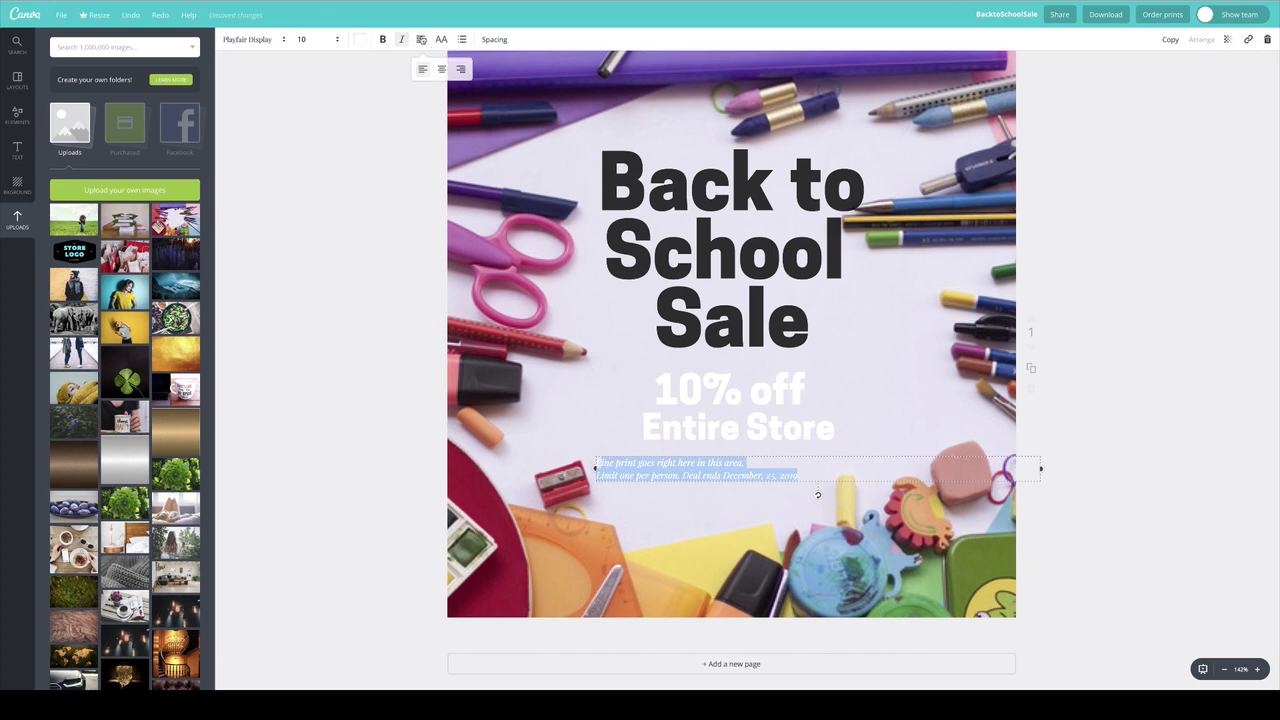
{"action": "left_click_drag", "start_coordinate": [596, 457], "coordinate": [804, 477]}
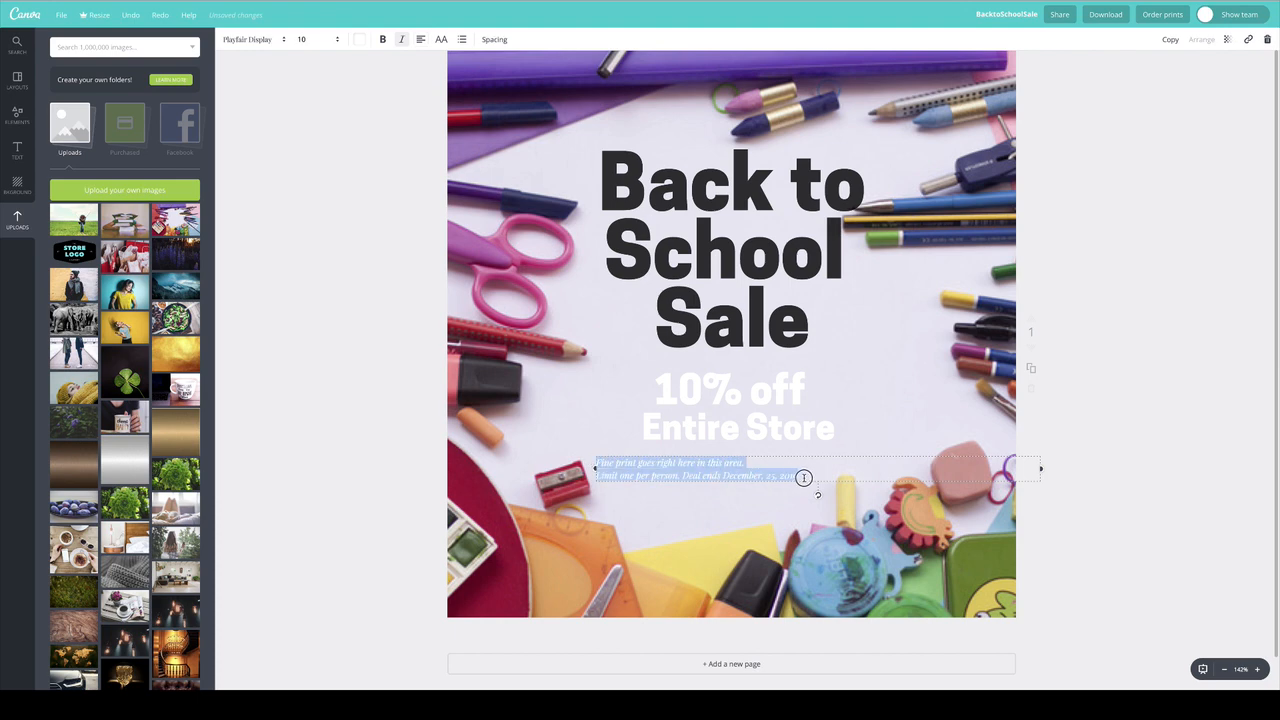
{"action": "left_click", "coordinate": [420, 39]}
{"action": "left_click", "coordinate": [441, 68]}
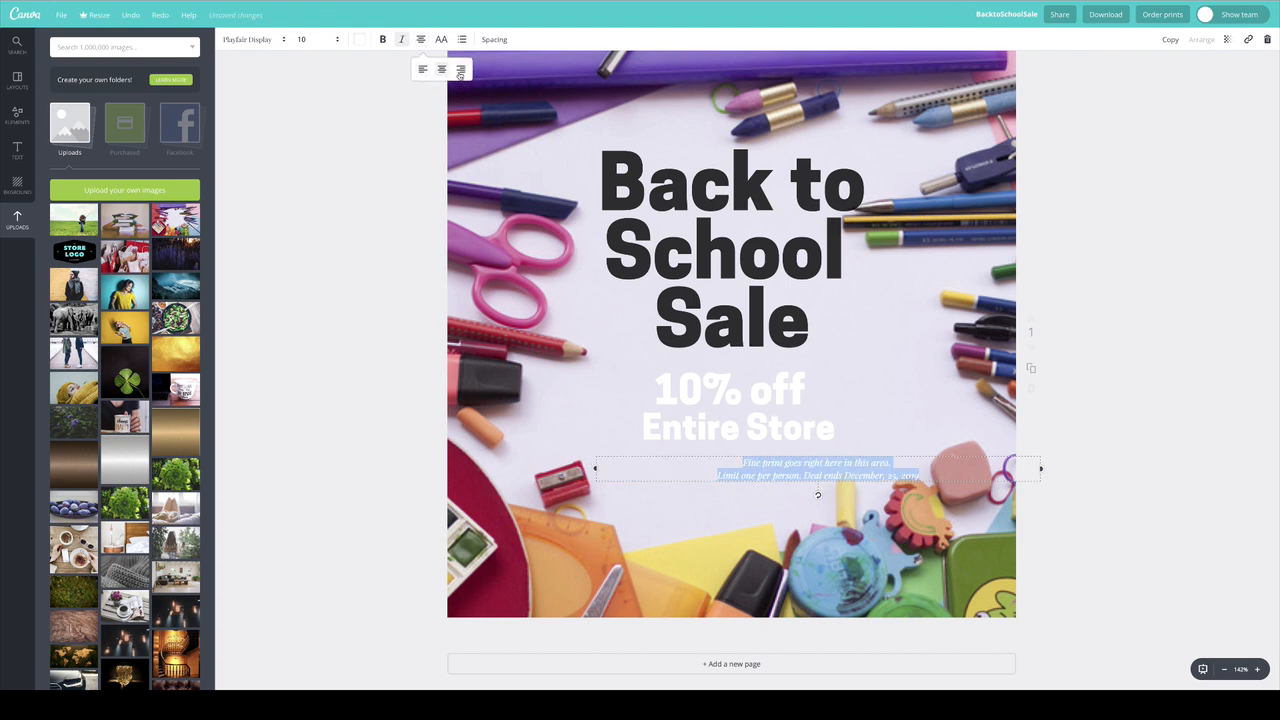
- Color the fine print gray and position it horizontally centered a little further below the offer text
{"action": "left_click", "coordinate": [361, 39]}
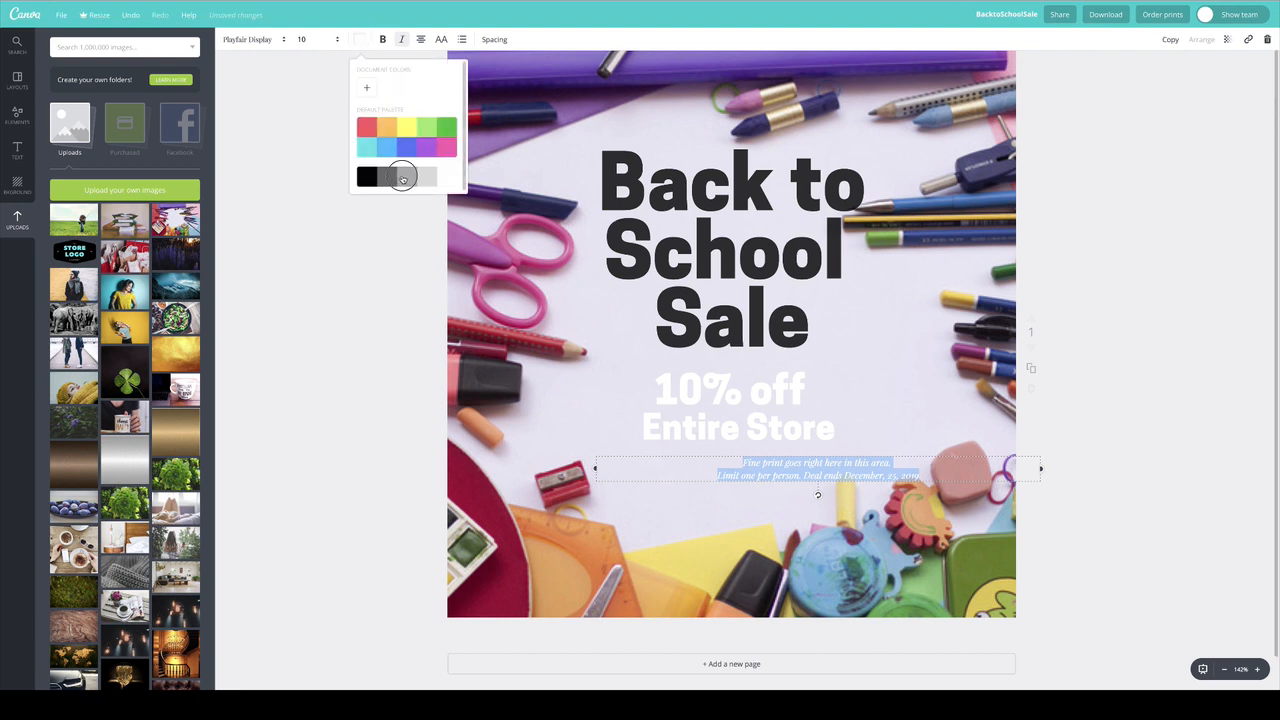
{"action": "left_click", "coordinate": [402, 179]}
{"action": "left_click", "coordinate": [826, 463]}
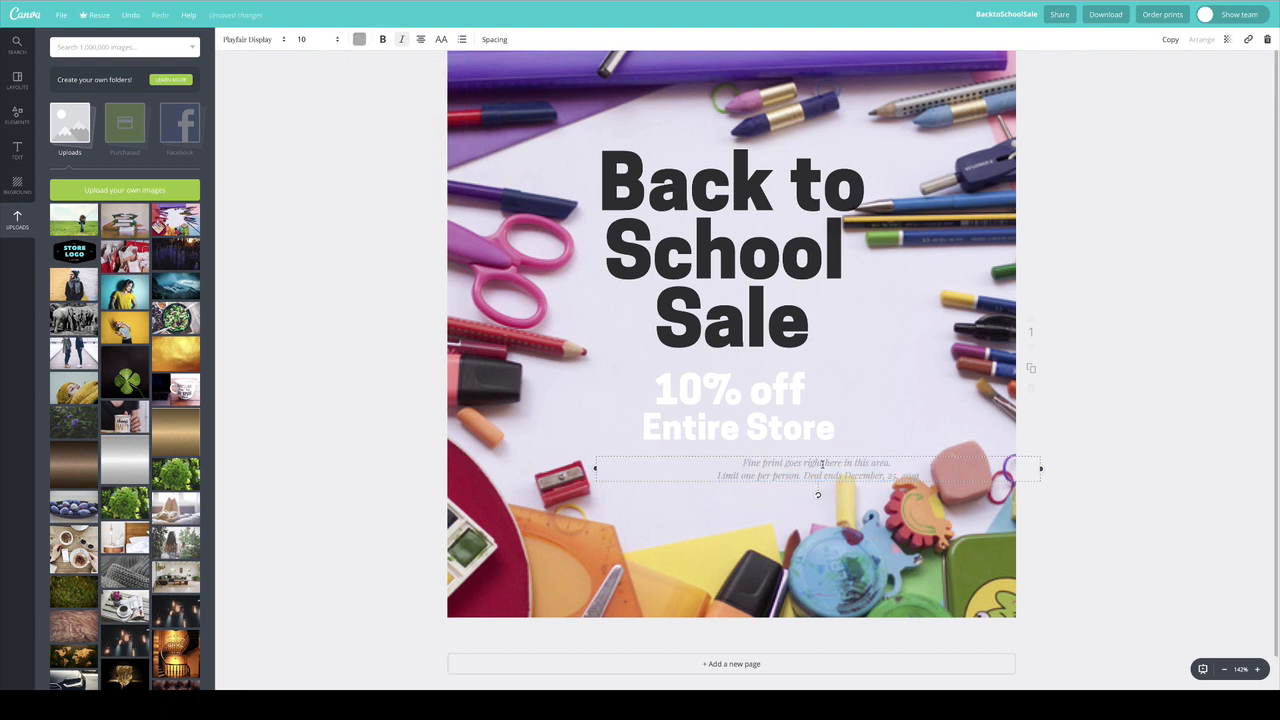
{"action": "left_click_drag", "start_coordinate": [777, 469], "coordinate": [691, 496]}
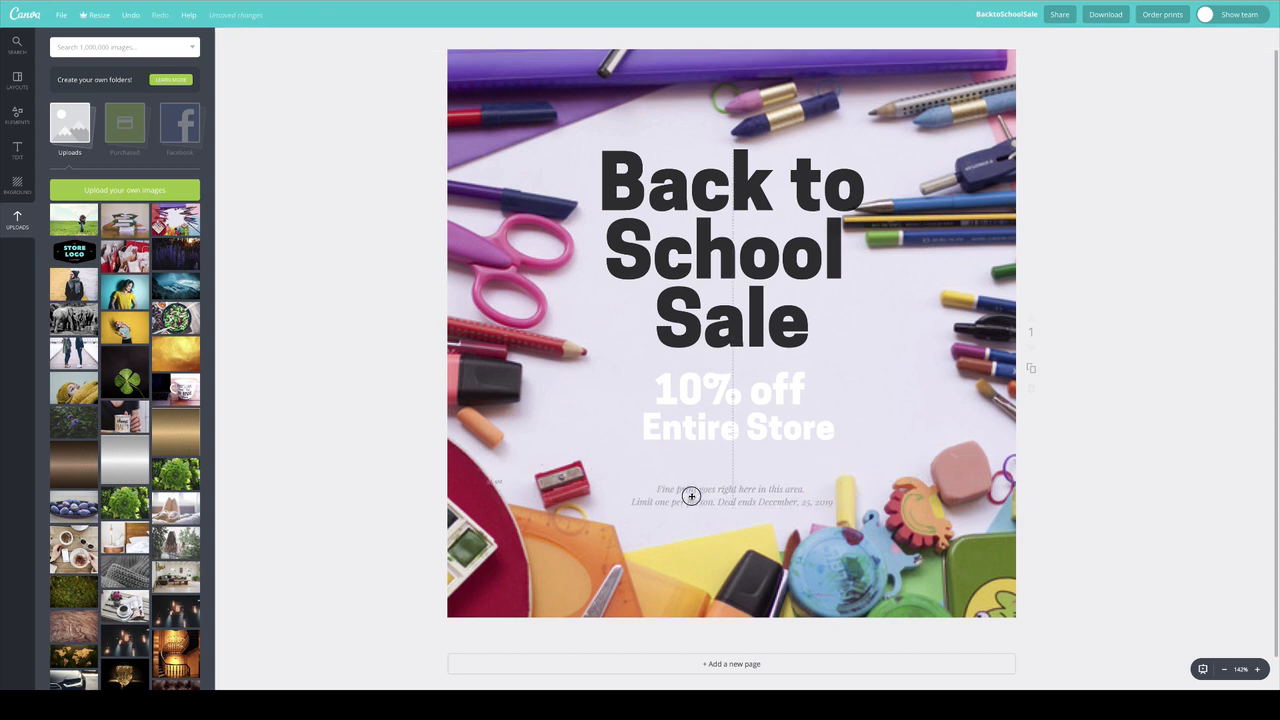
- Move "10% off" and "Entire Store" slightly lower to leave more space below the headline
{"action": "left_click", "coordinate": [683, 388]}
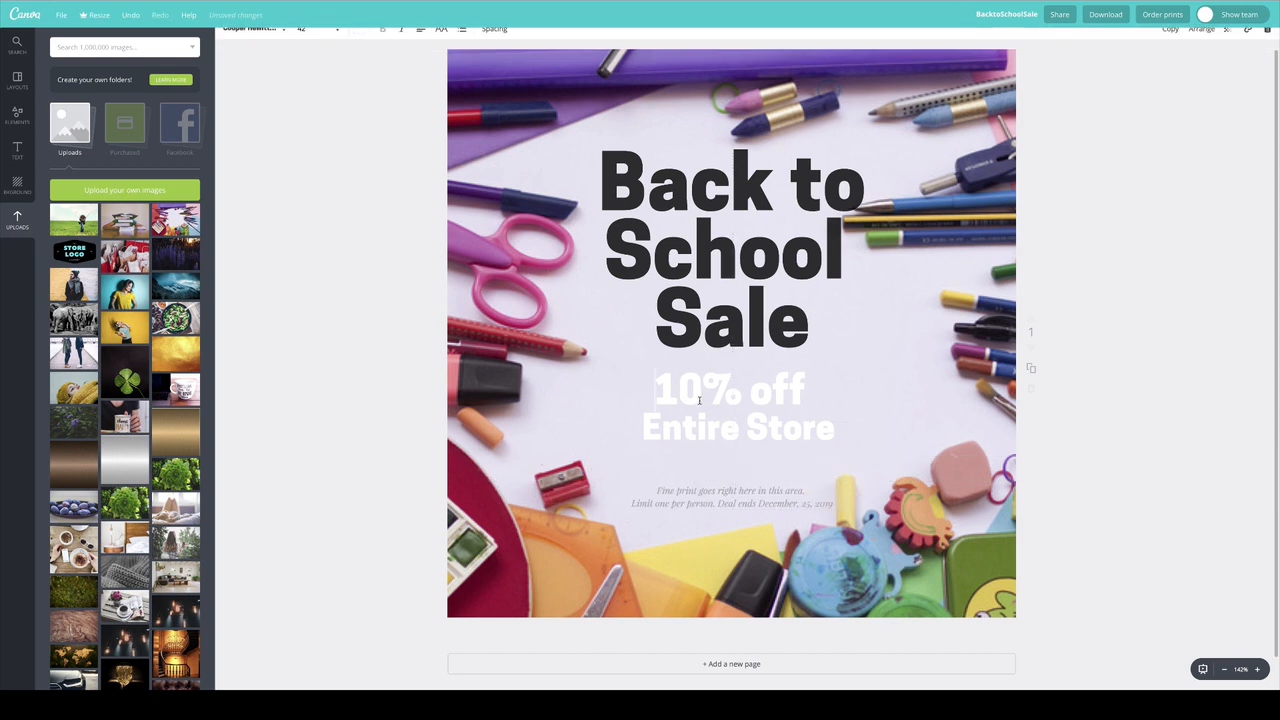
{"action": "left_click", "coordinate": [1152, 385]}
{"action": "left_click_drag", "start_coordinate": [805, 436], "coordinate": [777, 437]}
{"action": "left_click_drag", "start_coordinate": [752, 396], "coordinate": [758, 405]}
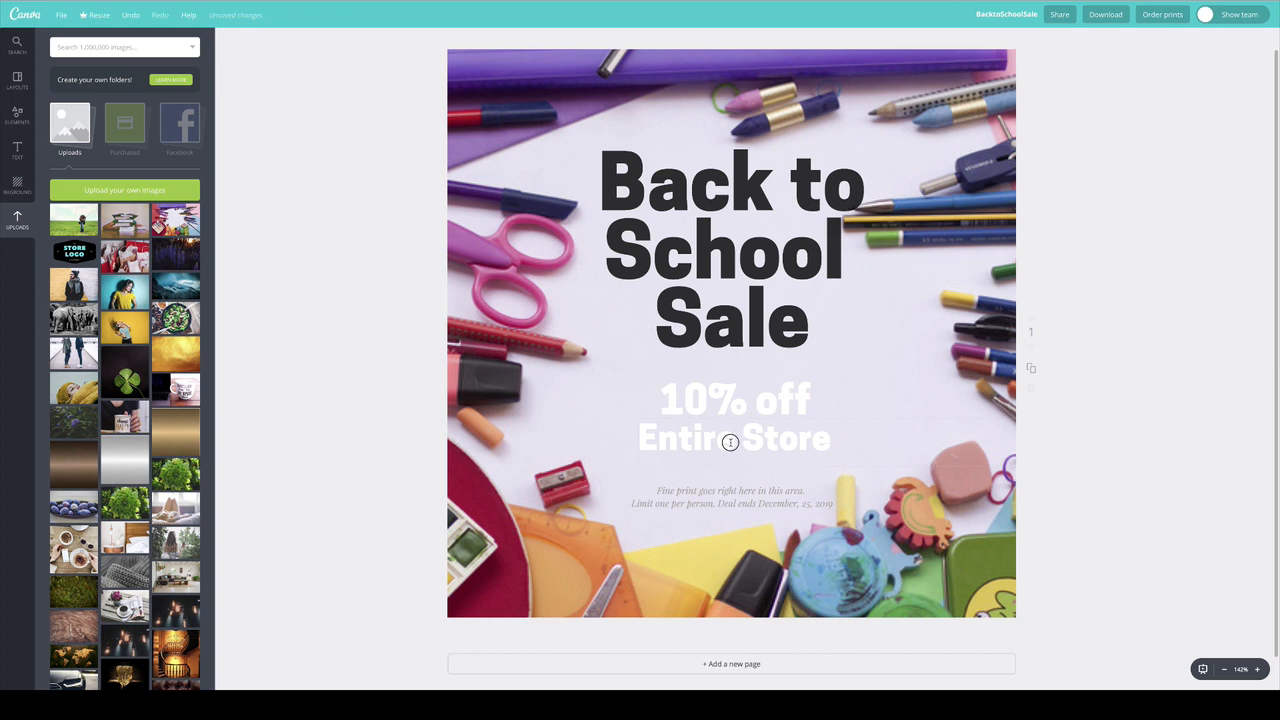
- Change "Entire Store" to uppercase and widen its letter spacing
{"action": "double_click", "coordinate": [730, 442]}
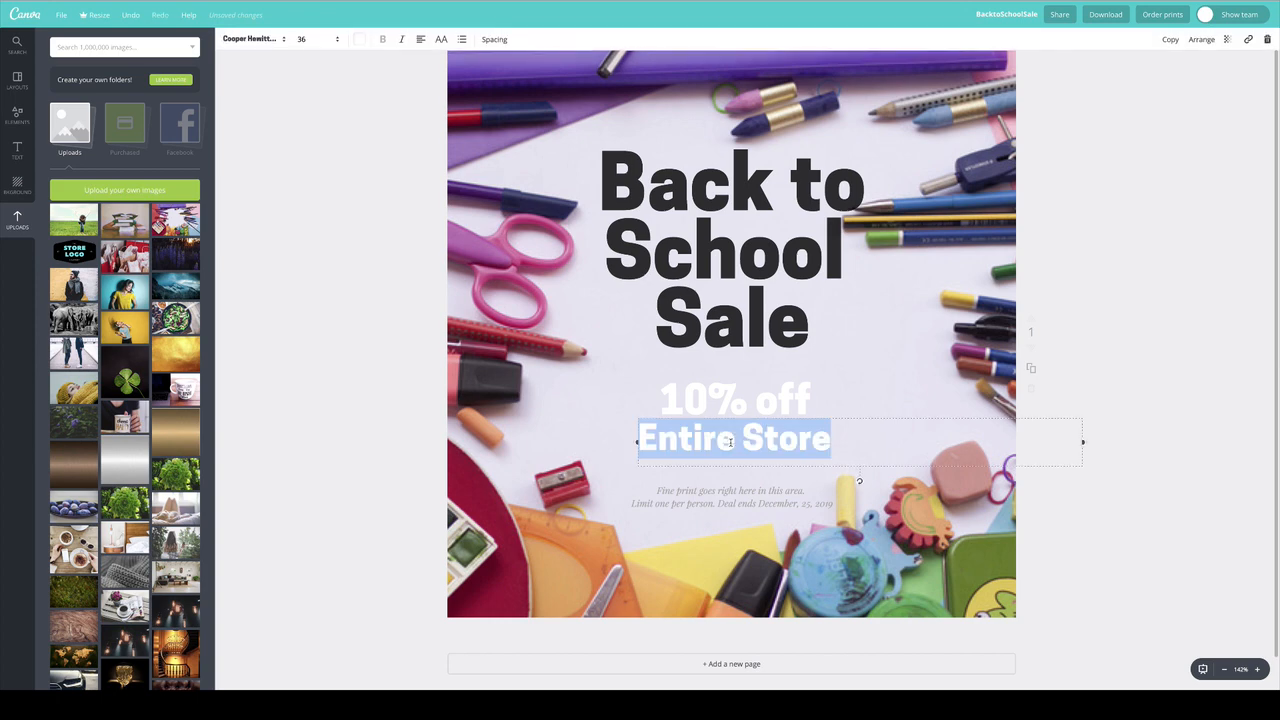
{"action": "left_click", "coordinate": [442, 40]}
{"action": "left_click", "coordinate": [495, 40]}
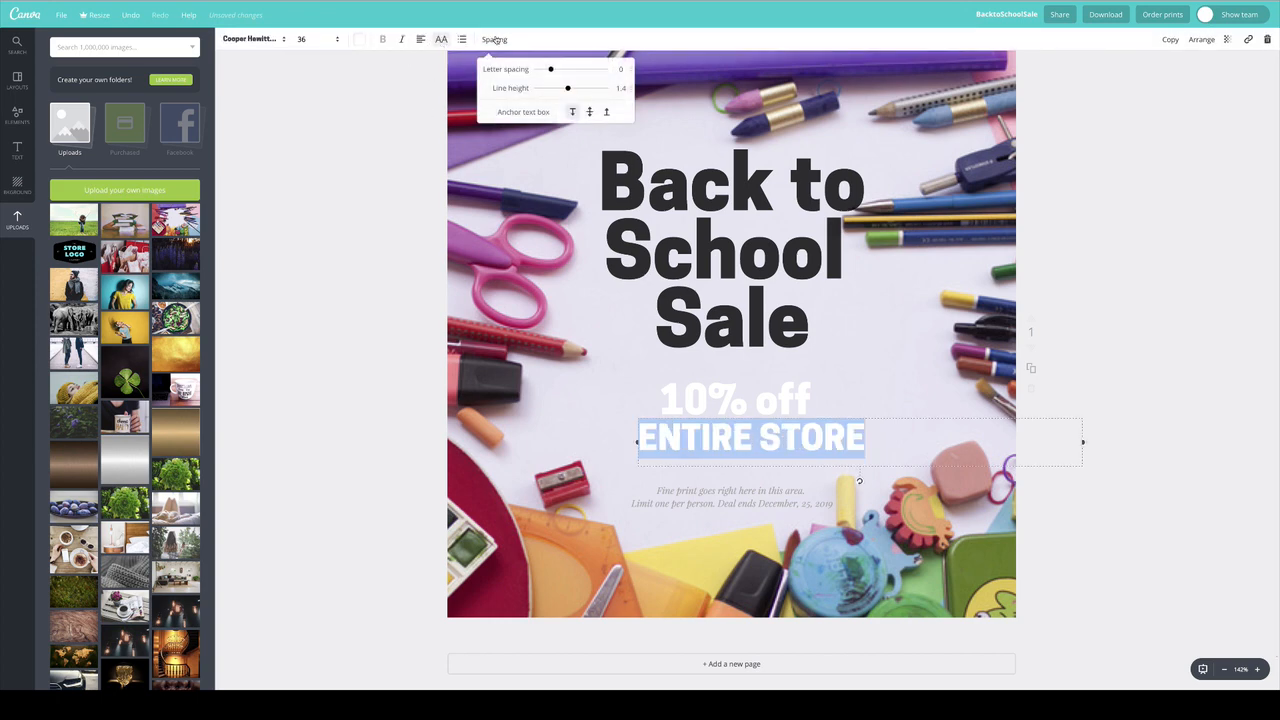
{"action": "left_click_drag", "start_coordinate": [550, 69], "coordinate": [561, 73]}
{"action": "left_click", "coordinate": [349, 161]}
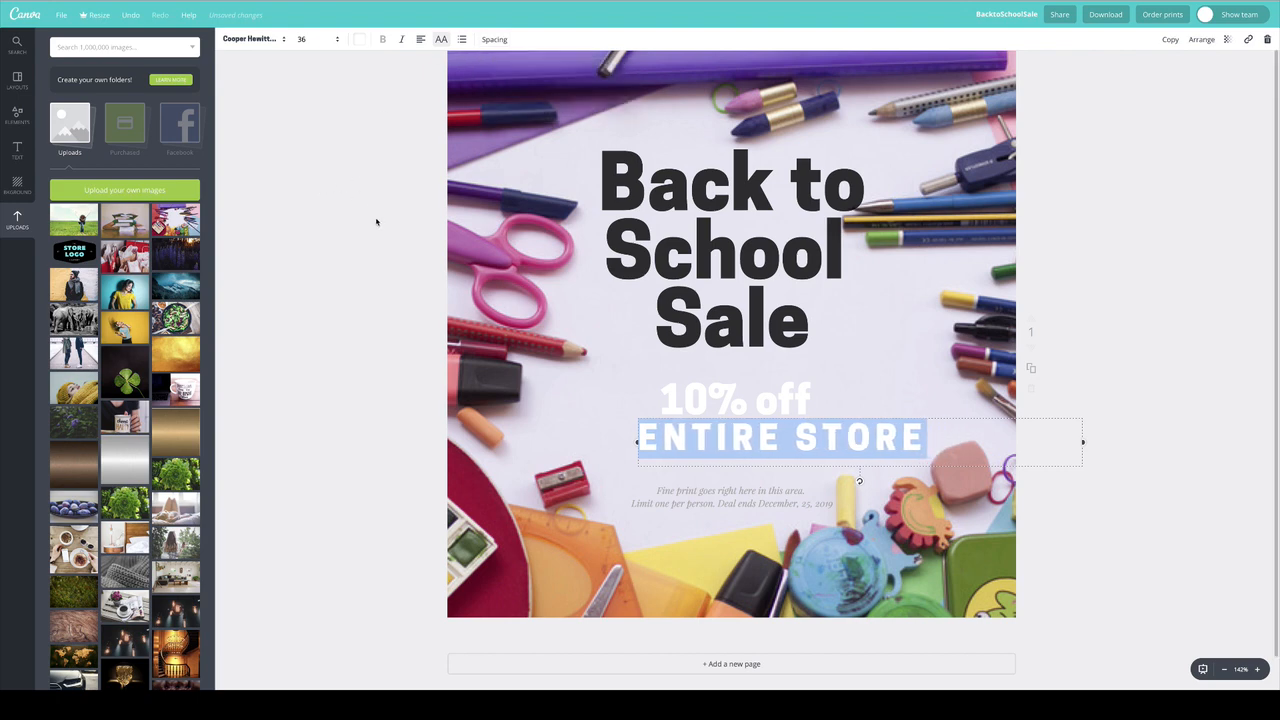
- Recenter the "10% off" and "ENTIRE STORE" lines between the headline and fine print, and nudge the headline slightly left
{"action": "left_click", "coordinate": [350, 325]}
{"action": "left_click_drag", "start_coordinate": [777, 437], "coordinate": [783, 400]}
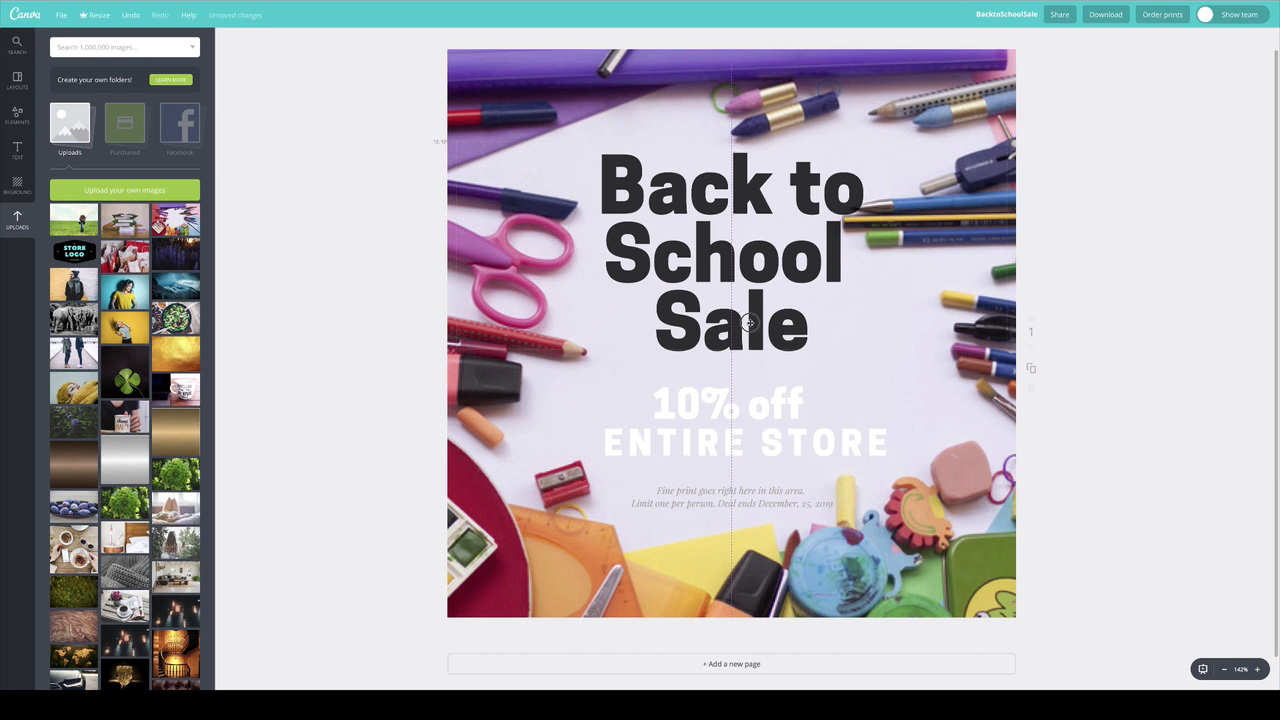
{"action": "left_click_drag", "start_coordinate": [756, 320], "coordinate": [751, 320]}
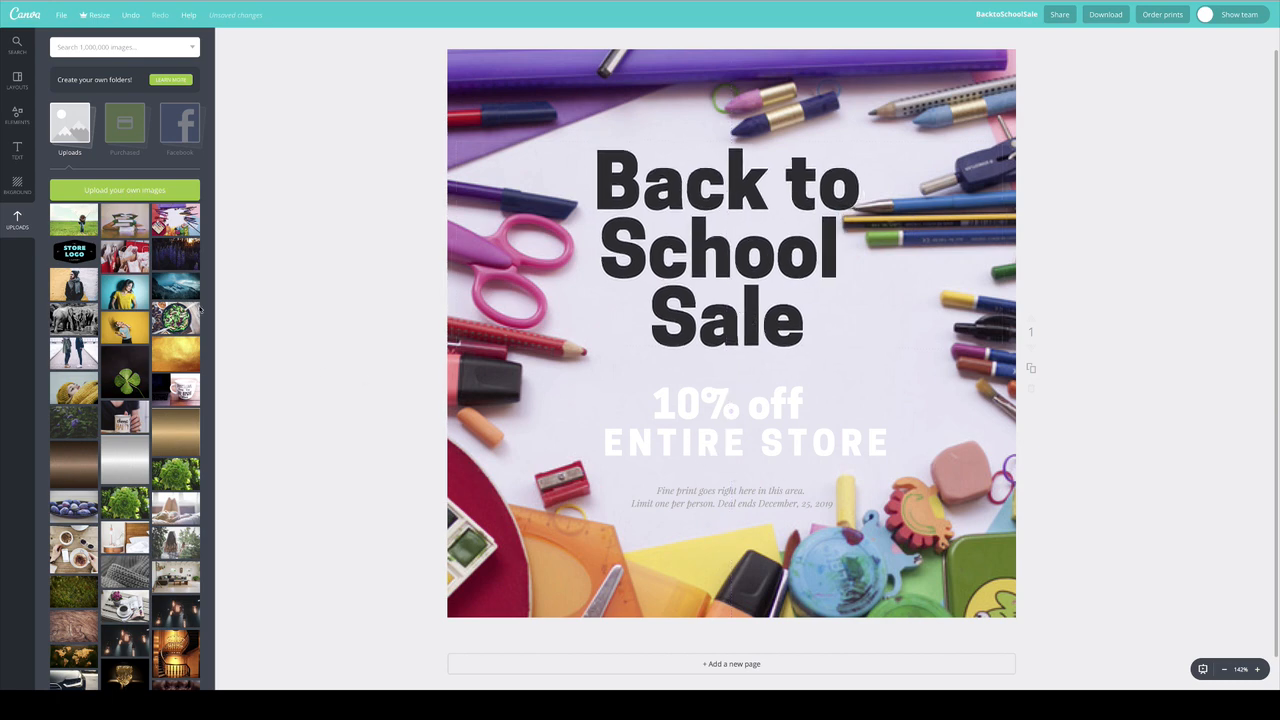
- Add a white square shape and reshape it into a full-width horizontal band covering the offer text area
{"action": "left_click", "coordinate": [18, 118]}
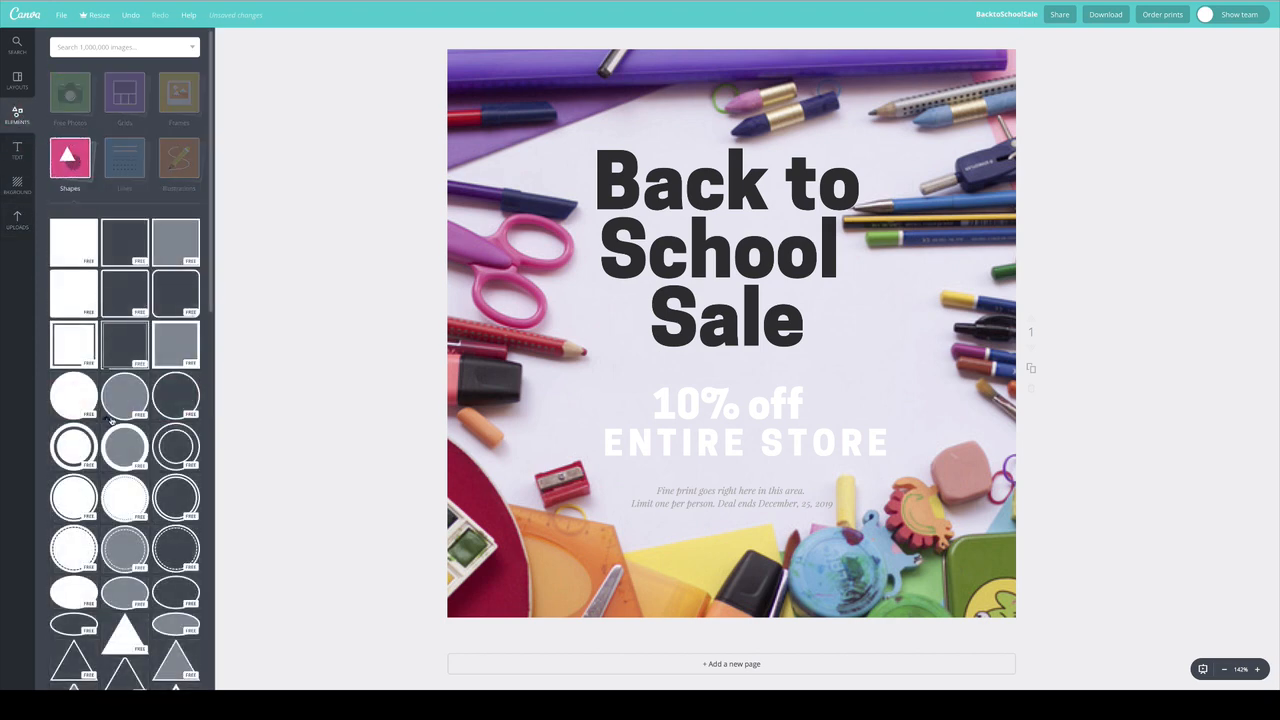
{"action": "left_click_drag", "start_coordinate": [84, 252], "coordinate": [651, 341]}
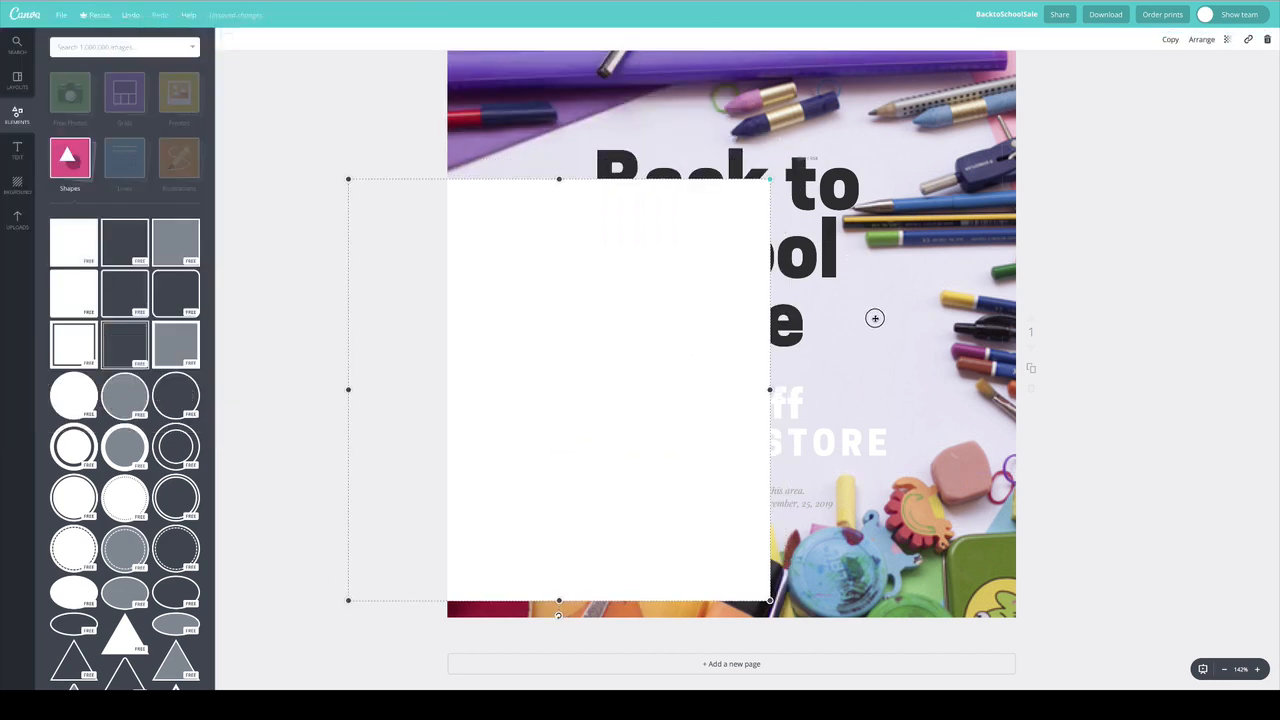
{"action": "left_click_drag", "start_coordinate": [752, 399], "coordinate": [1152, 396]}
{"action": "left_click_drag", "start_coordinate": [752, 197], "coordinate": [757, 481]}
{"action": "left_click_drag", "start_coordinate": [785, 529], "coordinate": [790, 402]}
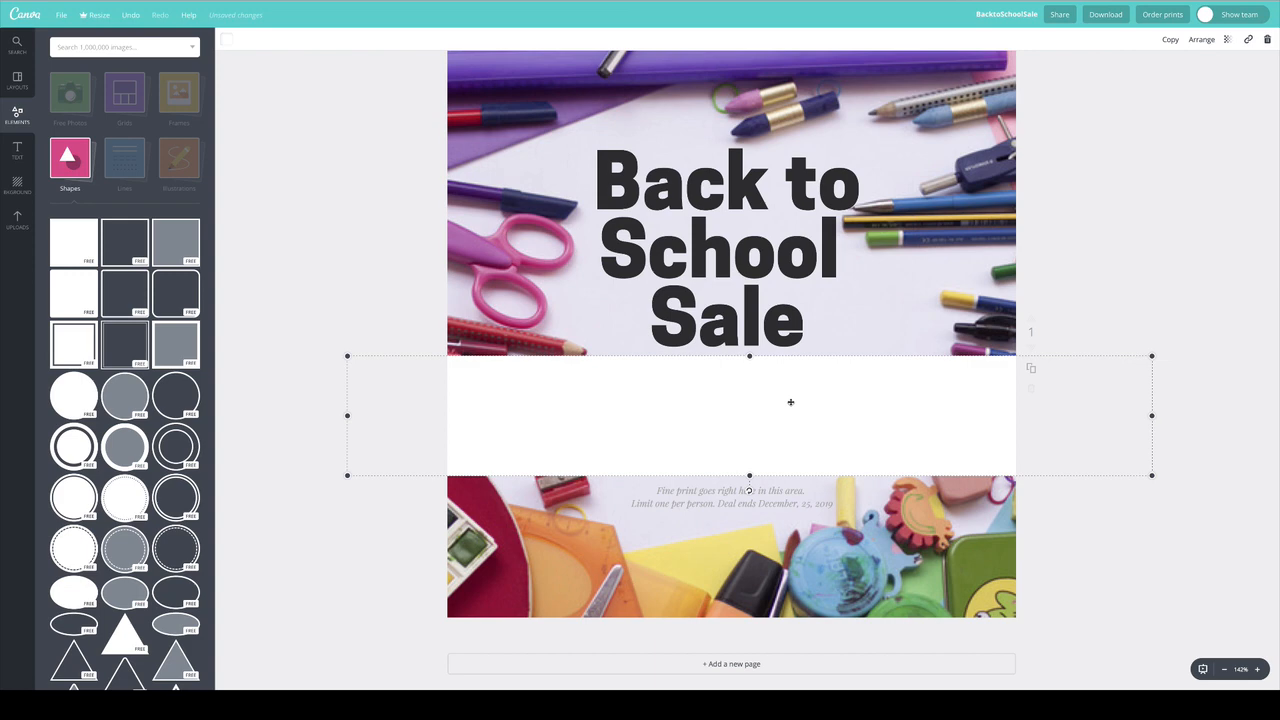
- Send the white band backward behind the offer text and select the "10% off" text
{"action": "left_click", "coordinate": [1203, 40]}
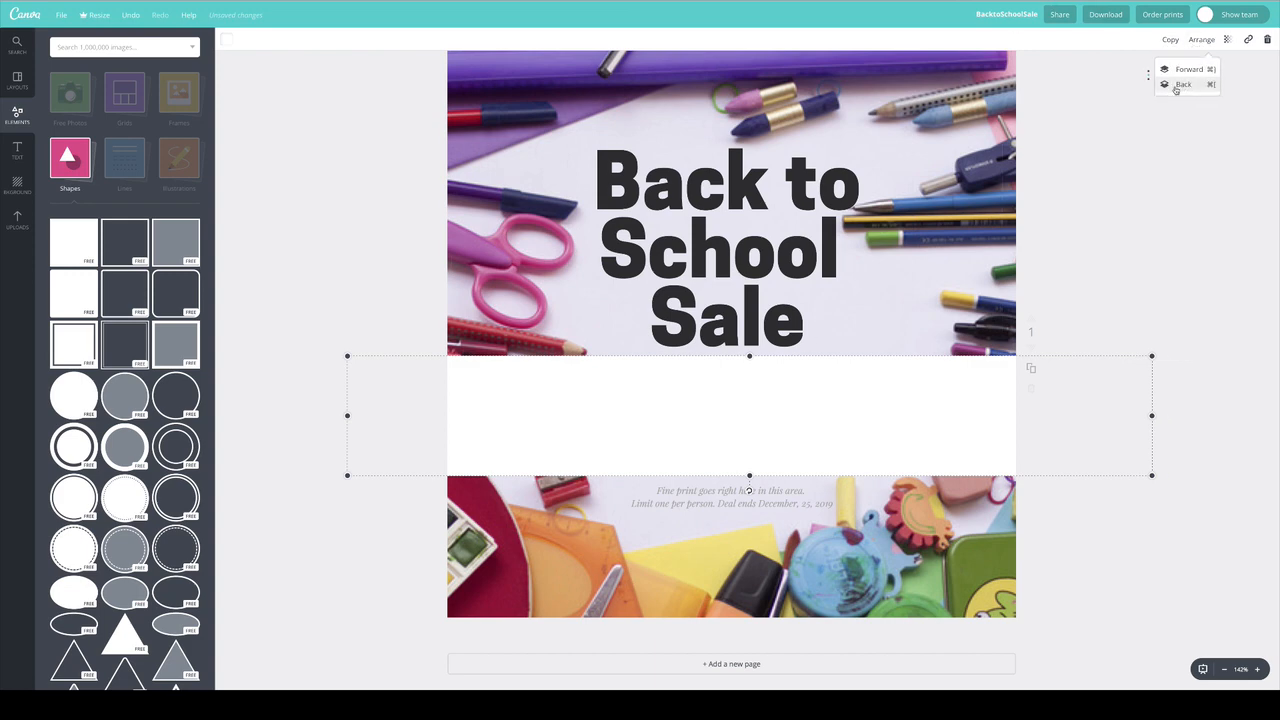
{"action": "left_click", "coordinate": [1177, 86]}
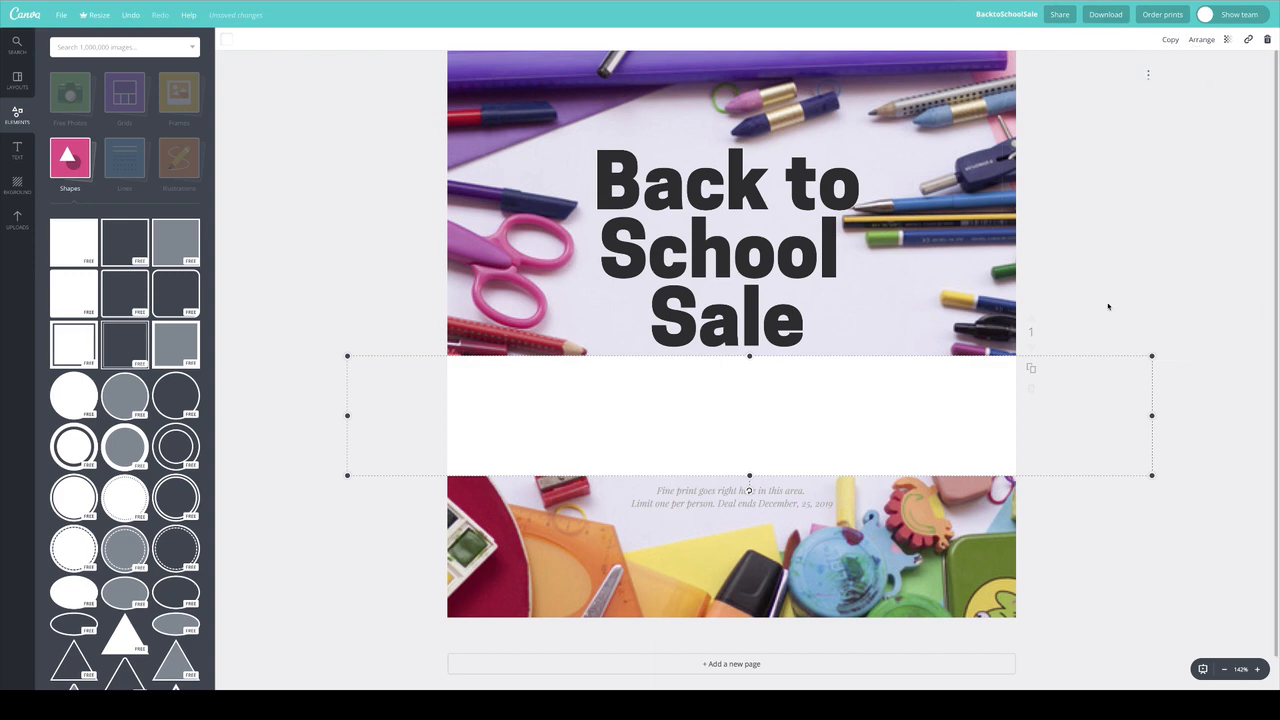
{"action": "left_click", "coordinate": [1117, 253]}
{"action": "left_click", "coordinate": [700, 401]}
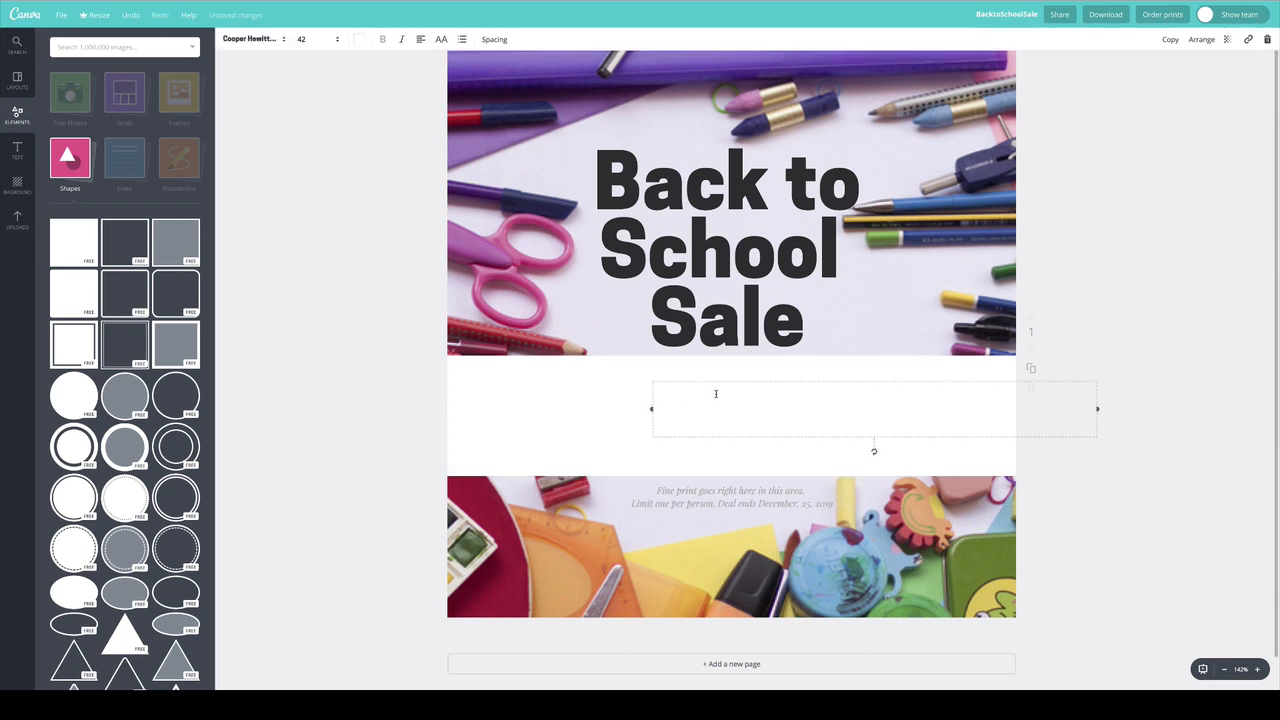
- Recolor the "10% off" text purple from the default palette and nudge it slightly upward within the white band
{"action": "left_click", "coordinate": [716, 394]}
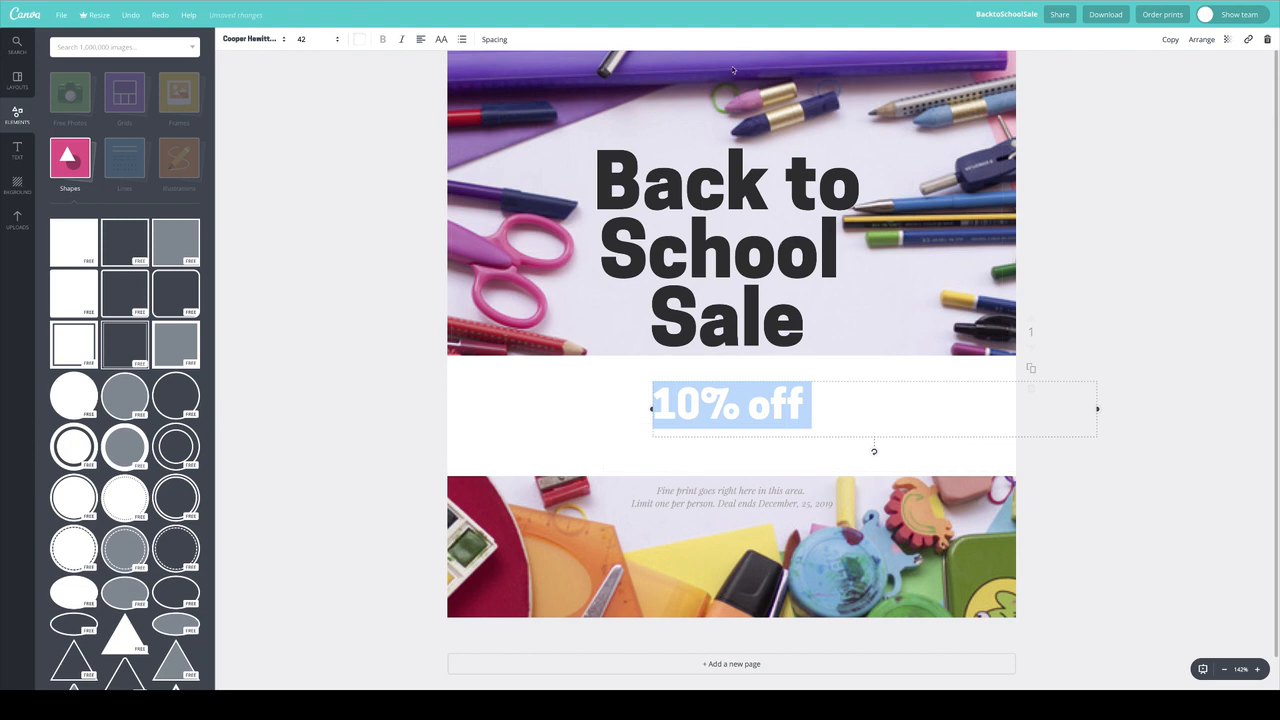
{"action": "left_click", "coordinate": [361, 40]}
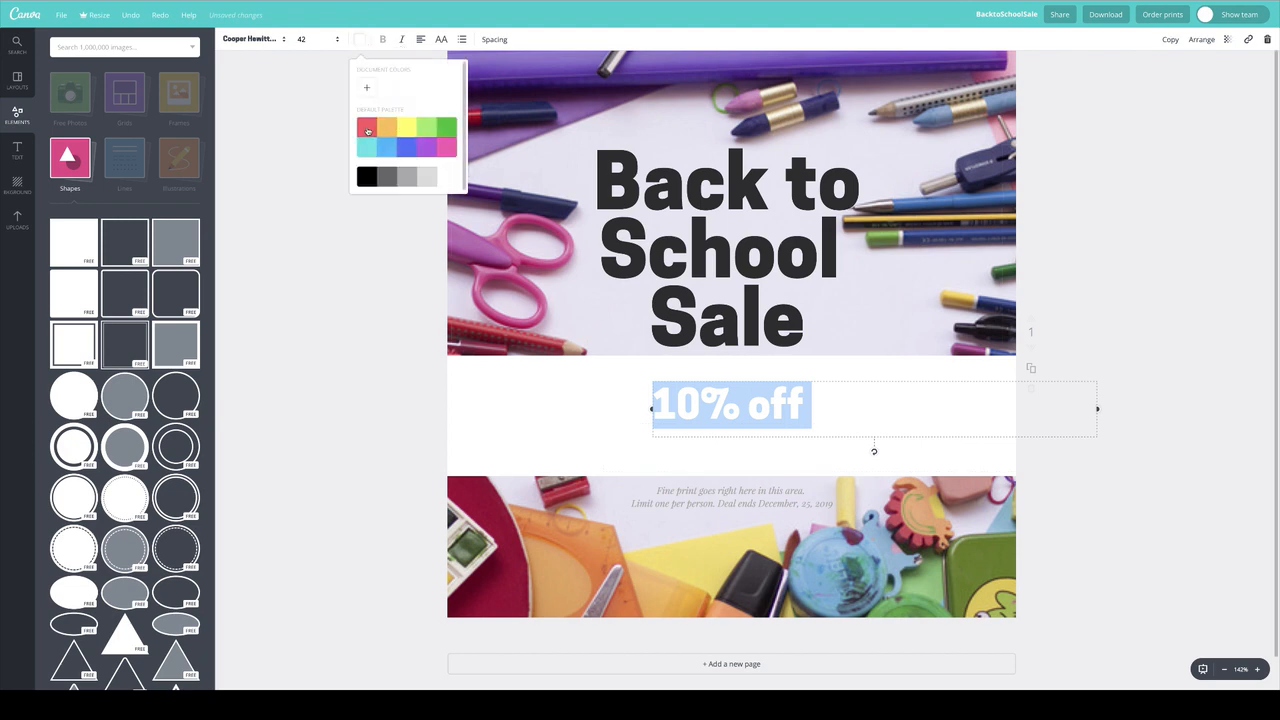
{"action": "left_click", "coordinate": [367, 131]}
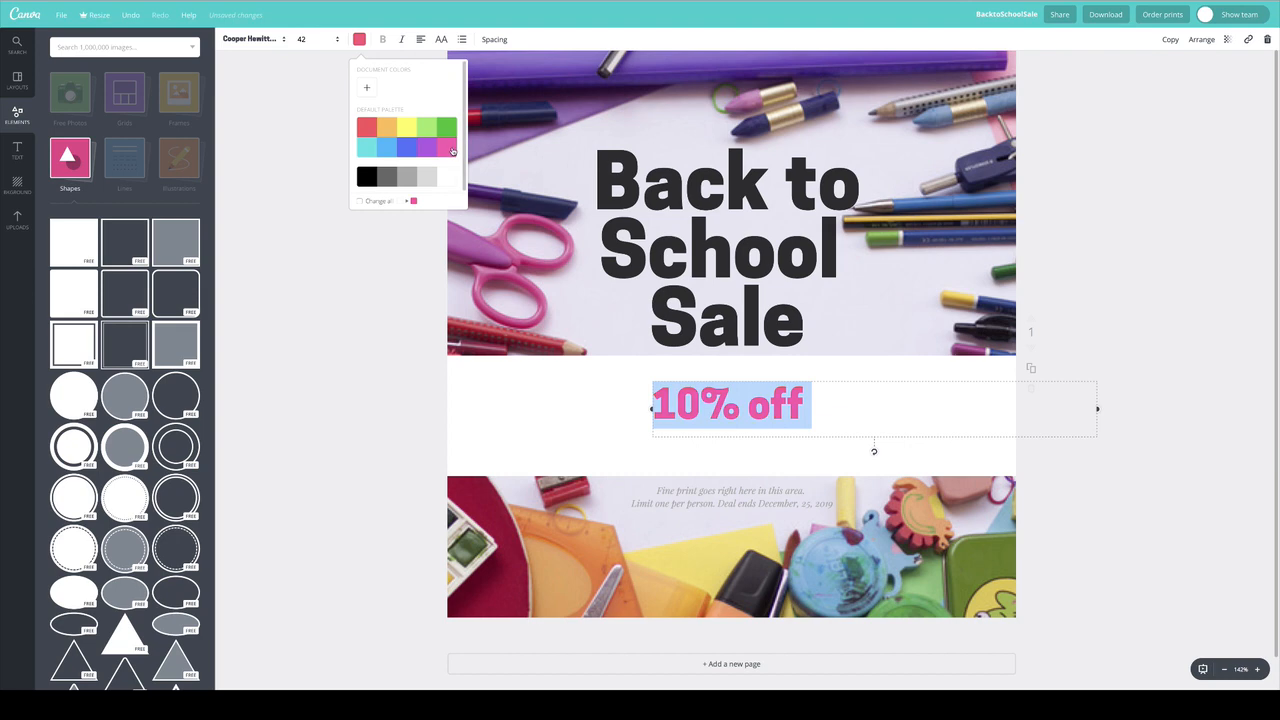
{"action": "left_click", "coordinate": [435, 149]}
{"action": "left_click", "coordinate": [383, 288]}
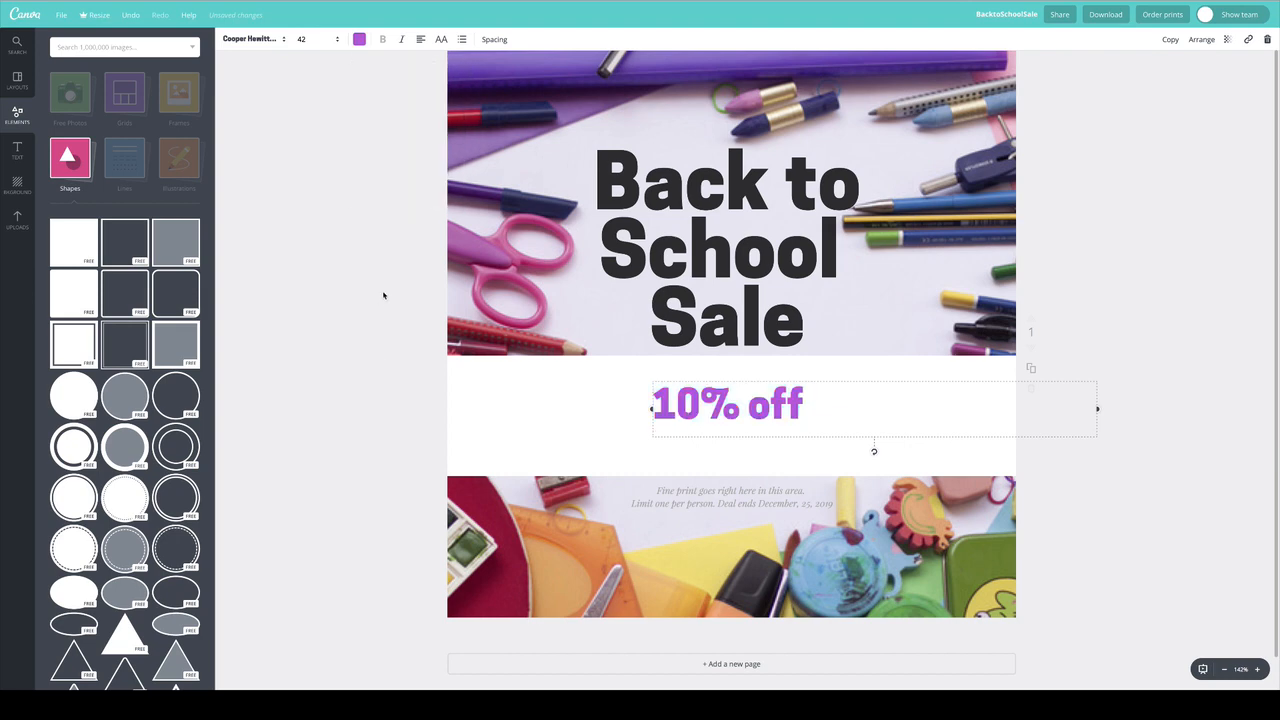
{"action": "left_click_drag", "start_coordinate": [762, 400], "coordinate": [760, 389]}
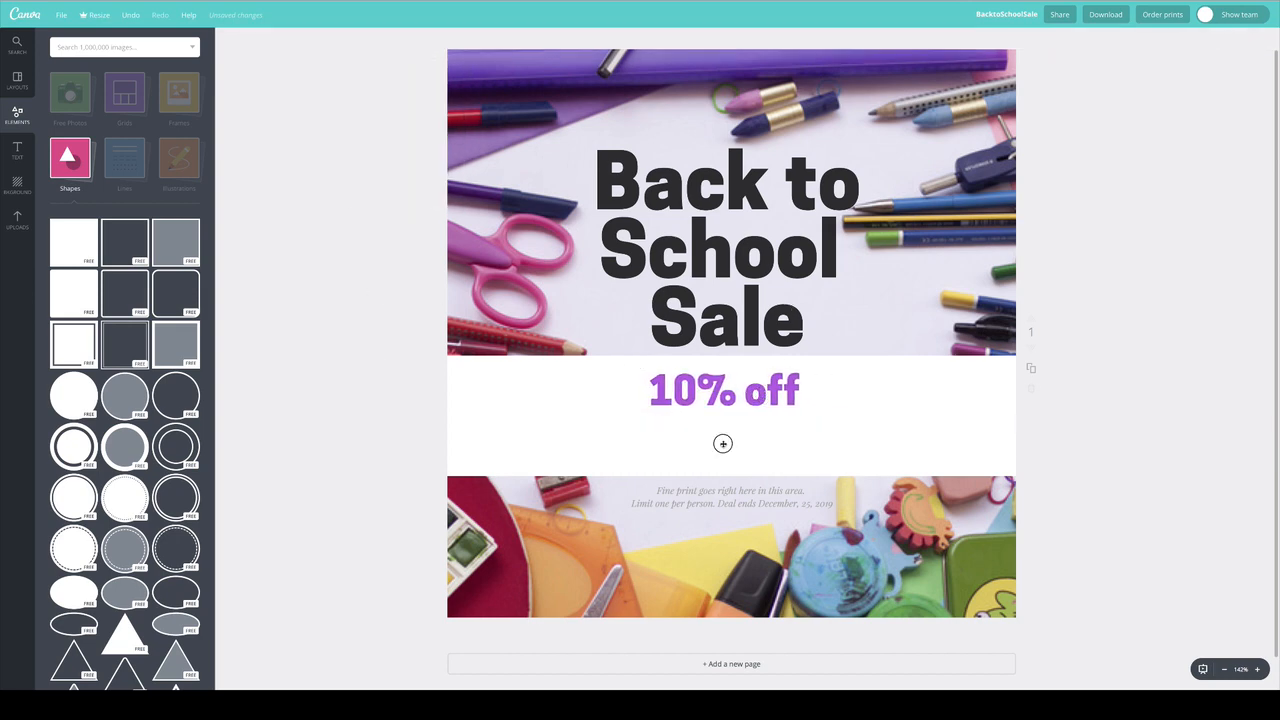
- Select the whole "ENTIRE STORE" line and open its text color choices
{"action": "double_click", "coordinate": [723, 443]}
{"action": "left_click", "coordinate": [360, 39]}
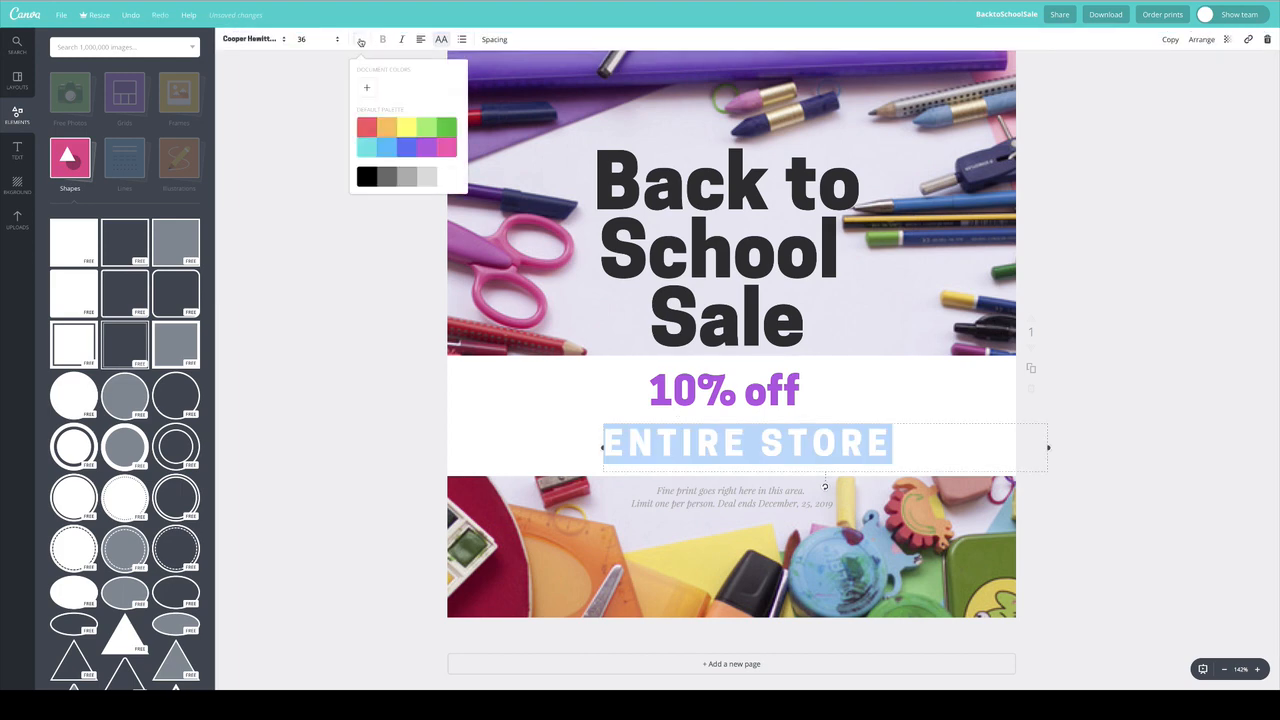